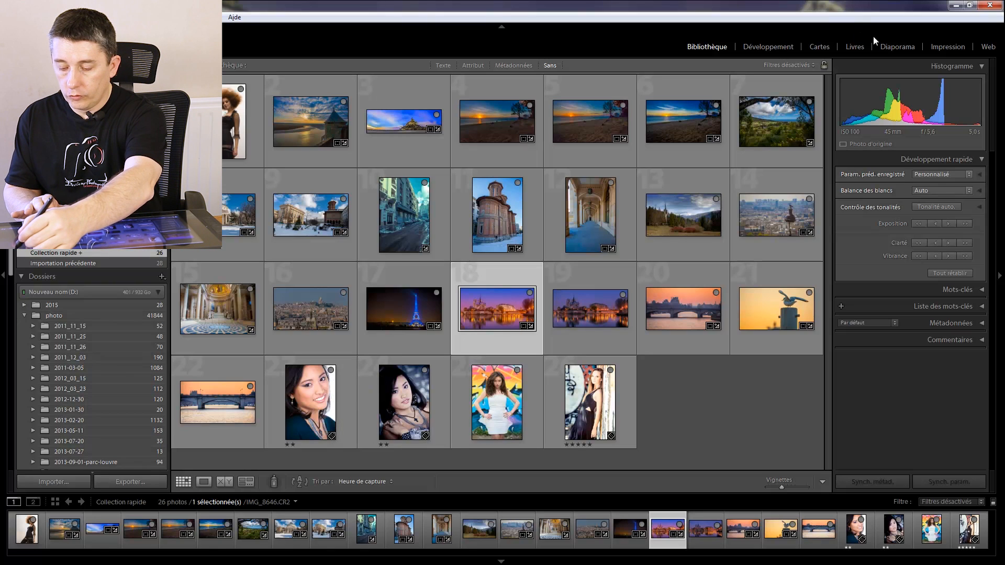
- Open the Print module for the selected riverside cathedral photo and turn off the page's identity plate (Plaque d'identité)
left_click(935, 33)
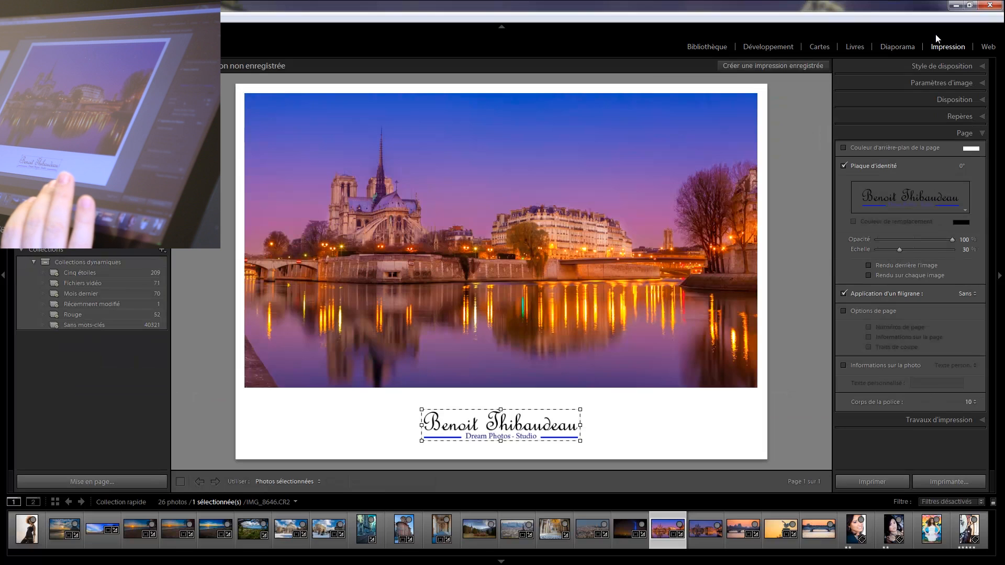
left_click(841, 165)
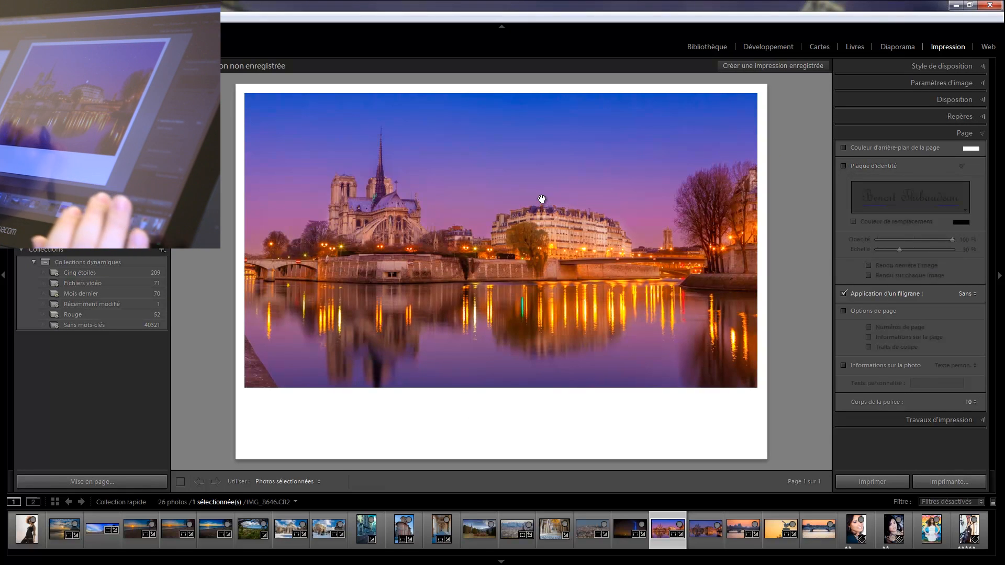
left_click_drag(285, 309, 313, 310)
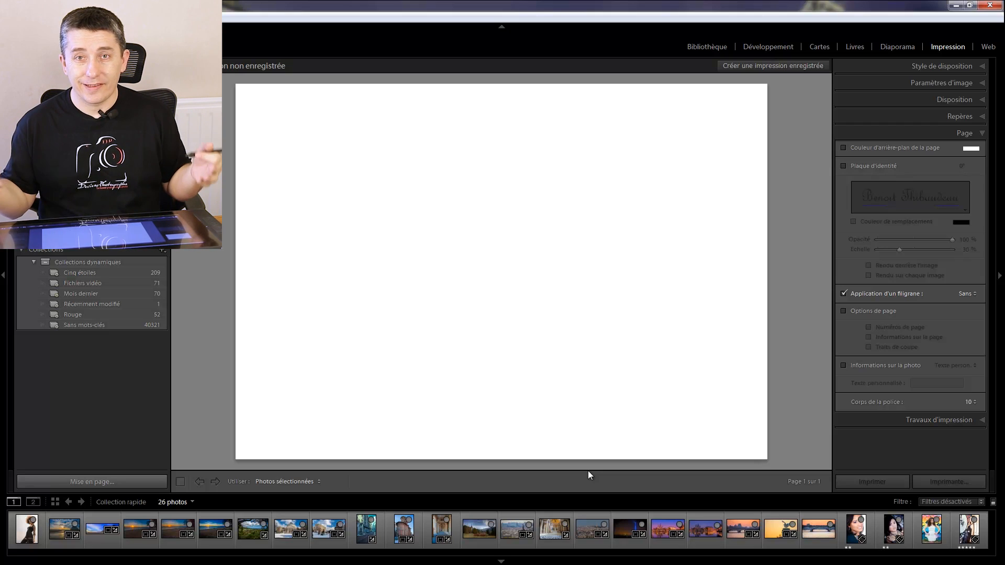
- Check the paper sizes available in the page setup and confirm it with A4 in landscape (Paysage)
left_click(81, 482)
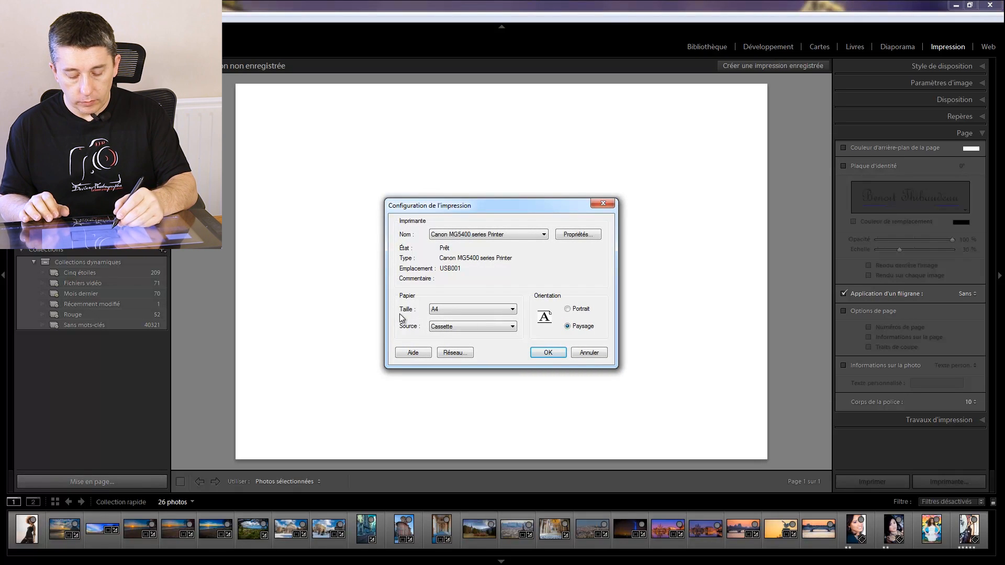
left_click(429, 309)
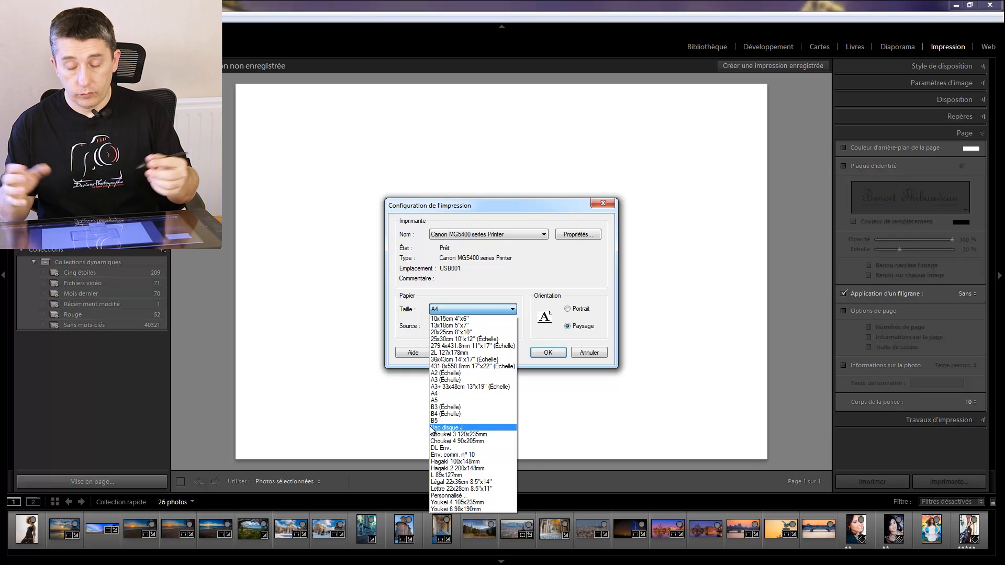
left_click(426, 374)
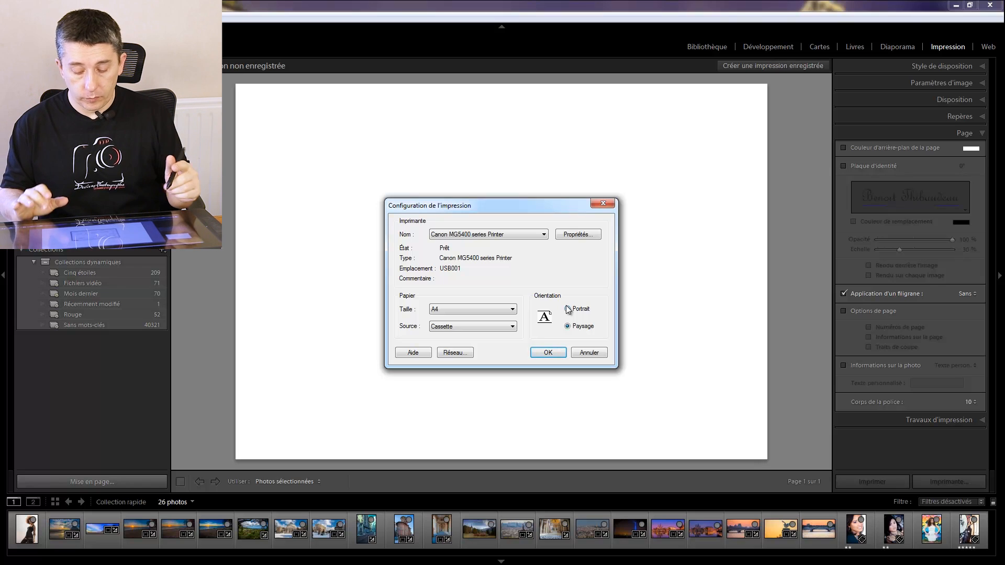
left_click(548, 353)
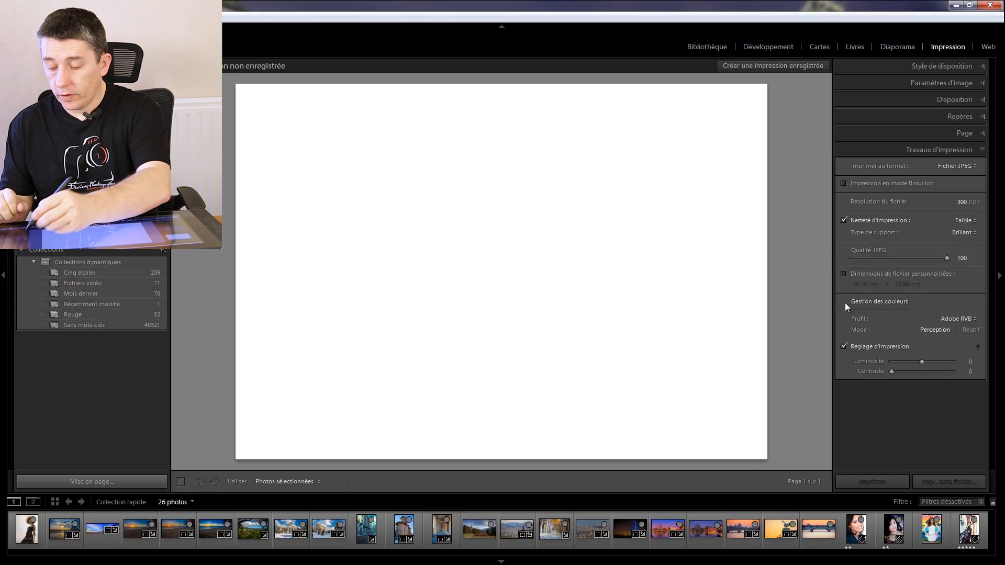
- Turn the custom file dimensions option on and off again for the JPEG print job
left_click(874, 149)
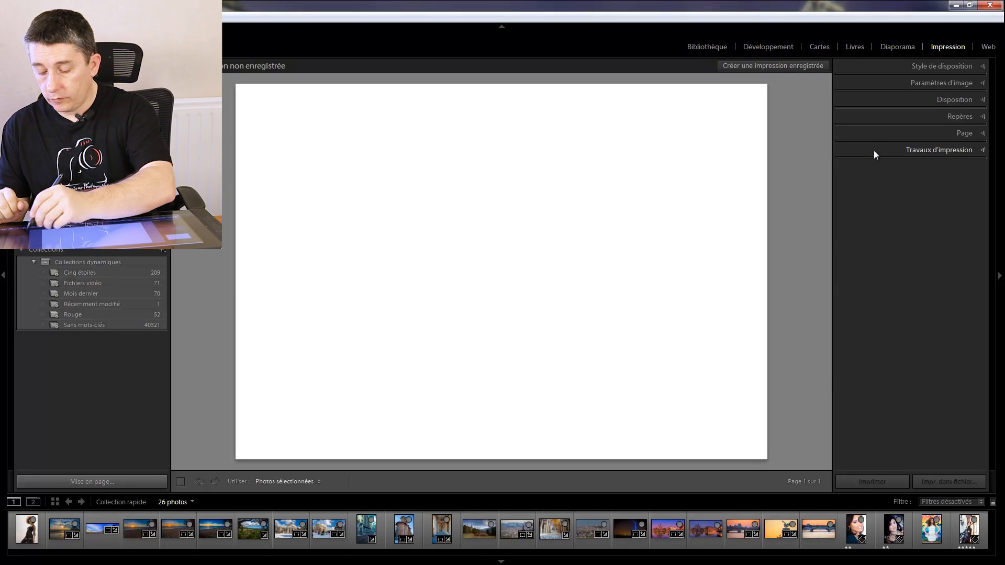
left_click(874, 150)
left_click(843, 273)
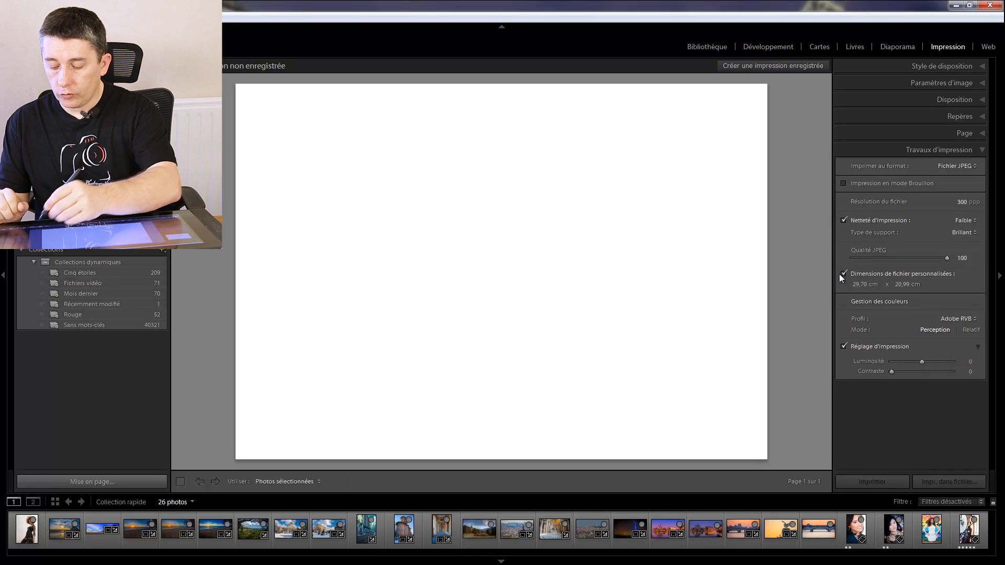
left_click(843, 271)
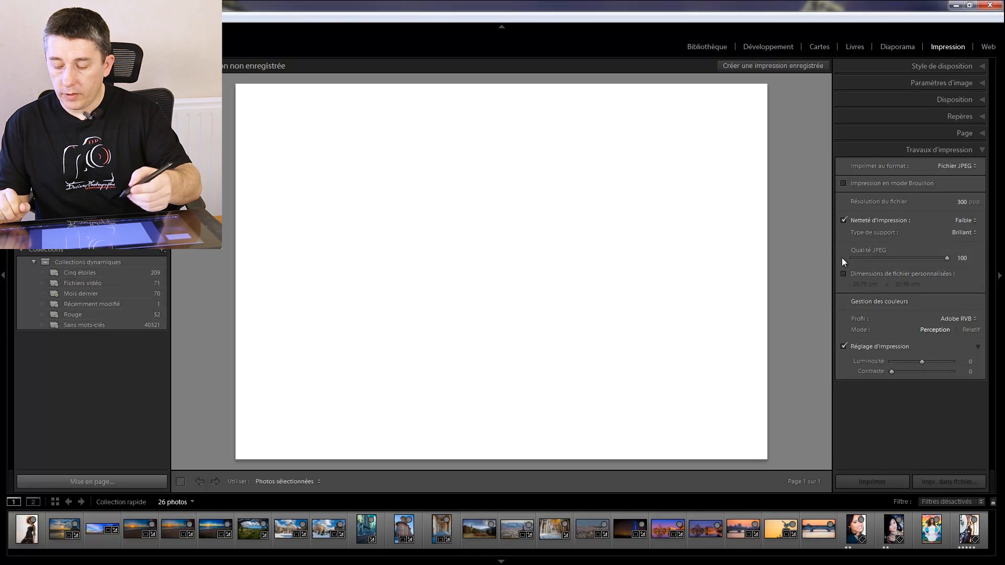
- Set the print job's output to the printer (Imprimante)
left_click(942, 166)
left_click(915, 178)
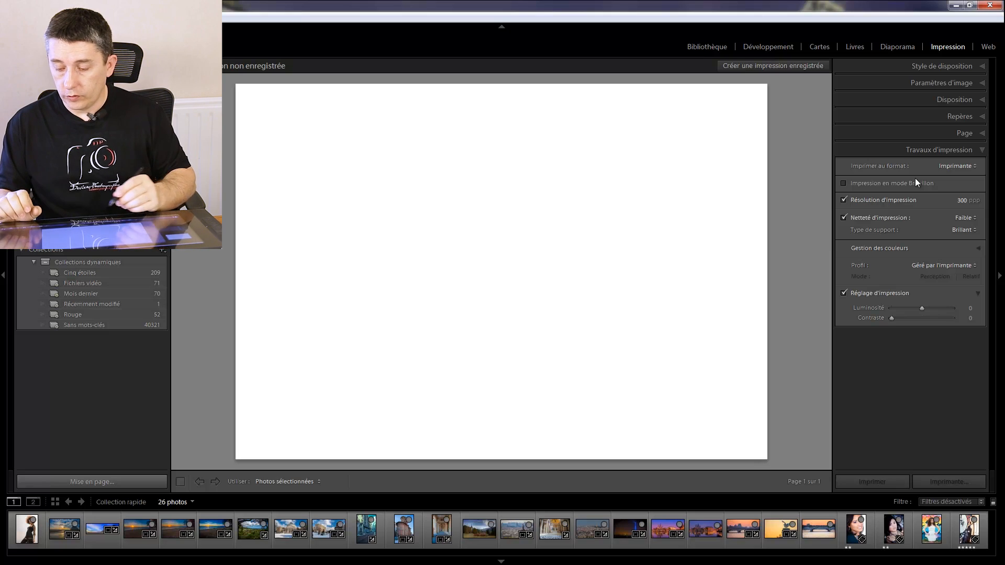
- Try the Collection d'images and Collection personnalisée layout styles, returning to Une seule image / planche contact
left_click(894, 67)
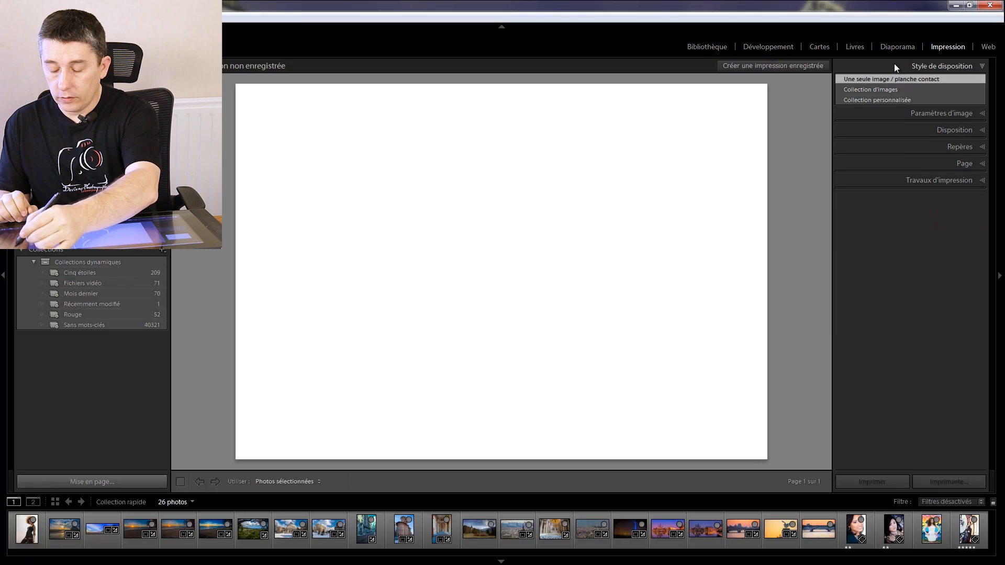
left_click(845, 88)
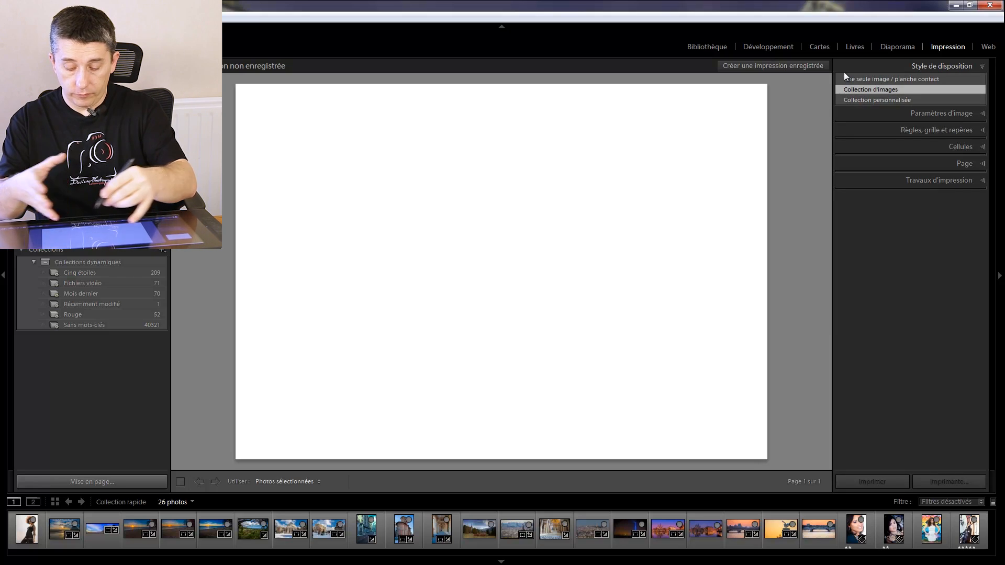
left_click(850, 100)
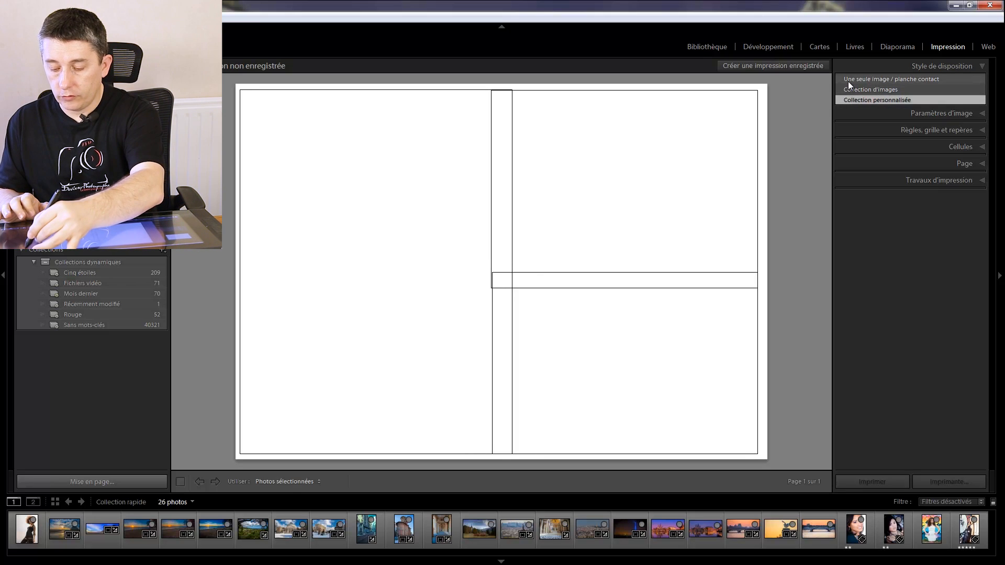
left_click(850, 79)
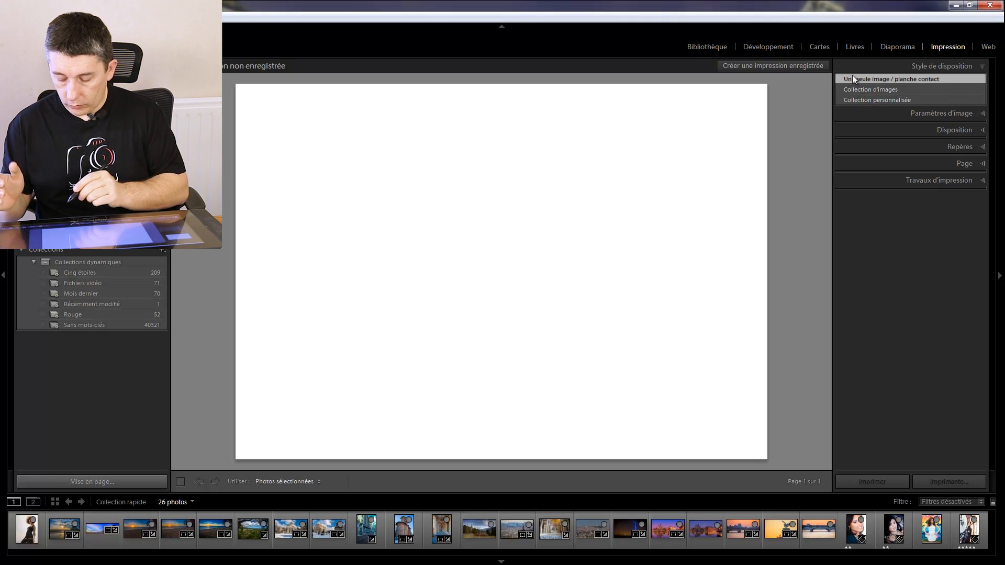
- Place the photo IMG_8646.CR2 on the page and show its image settings (Paramètres d'image)
left_click(667, 527)
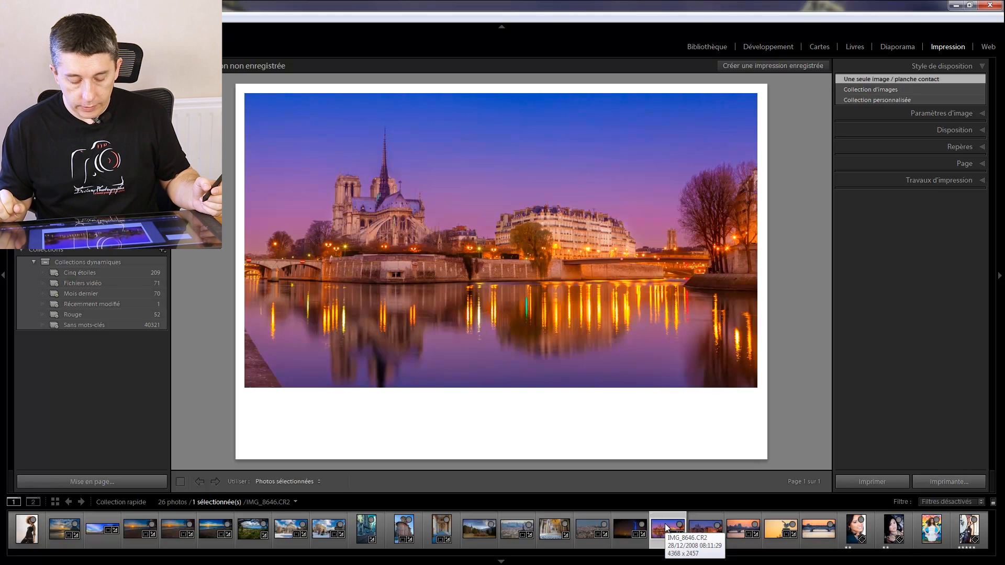
left_click(888, 111)
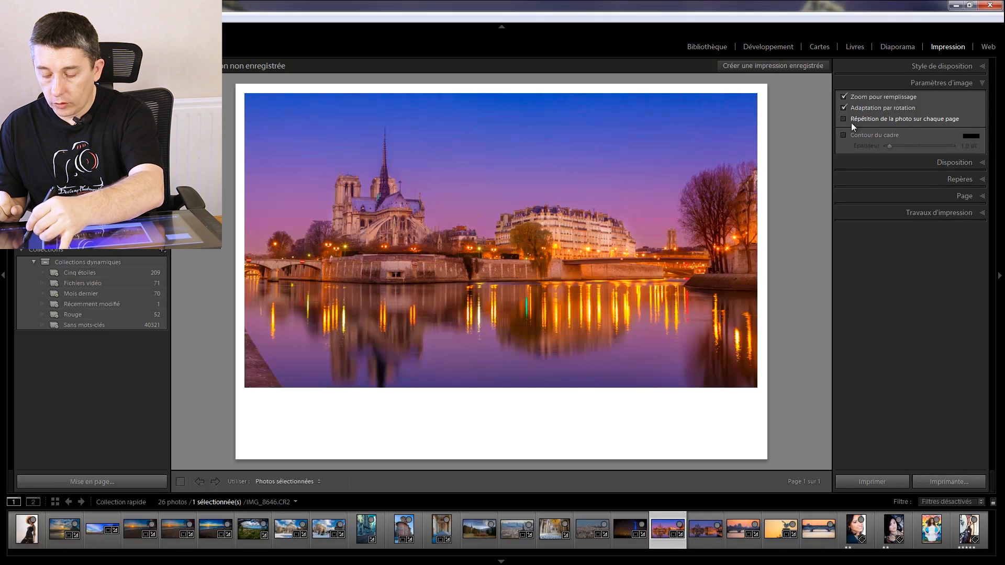
- Adjust the page's foot margin (De pied) in the layout settings to about 4,72 cm
left_click(855, 162)
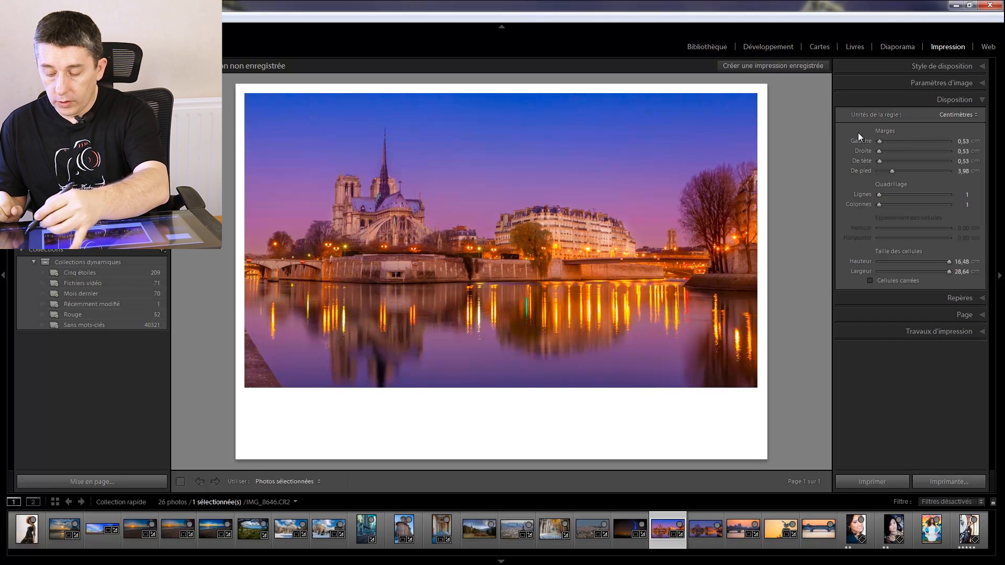
double_click(869, 171)
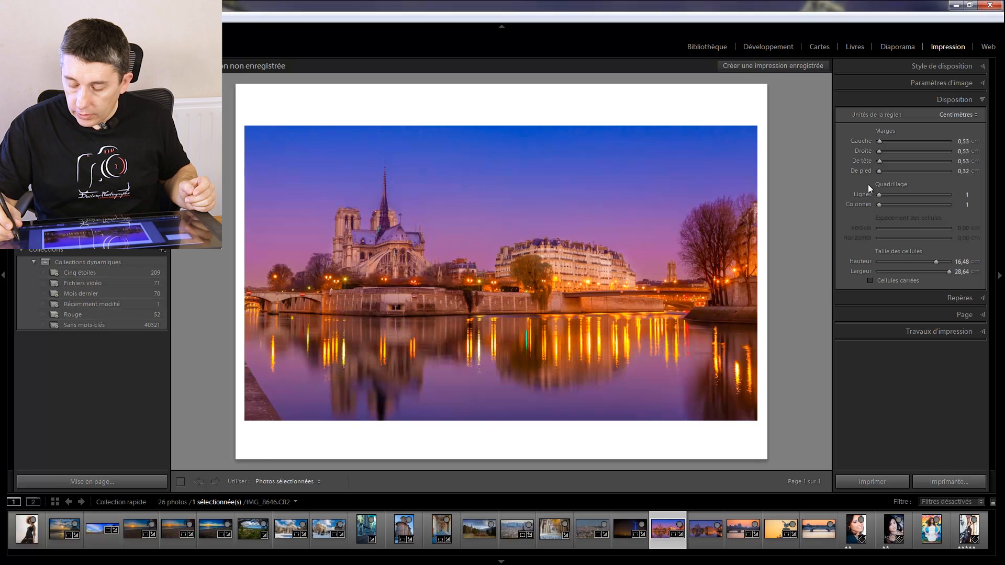
left_click_drag(878, 171, 903, 172)
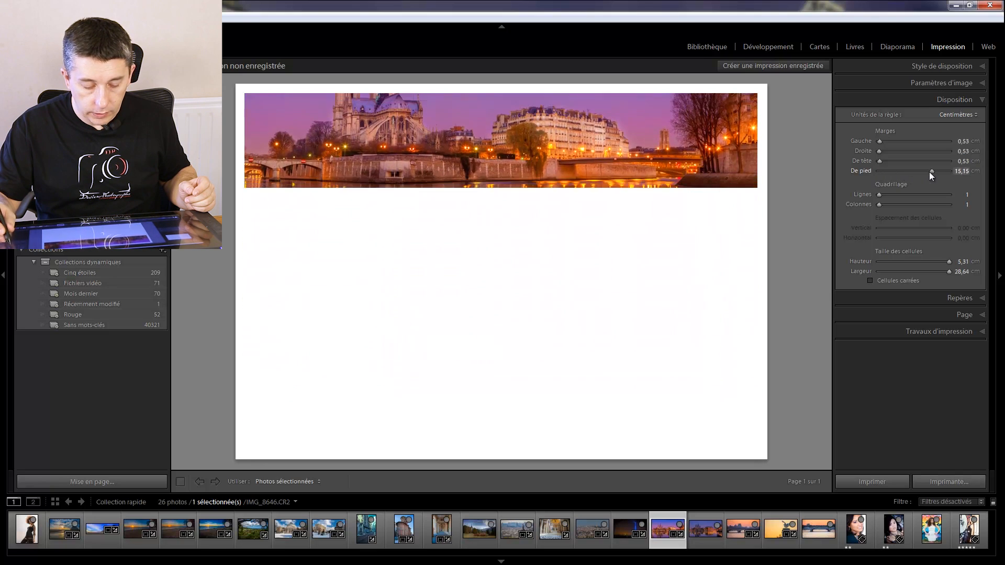
left_click_drag(930, 173, 894, 177)
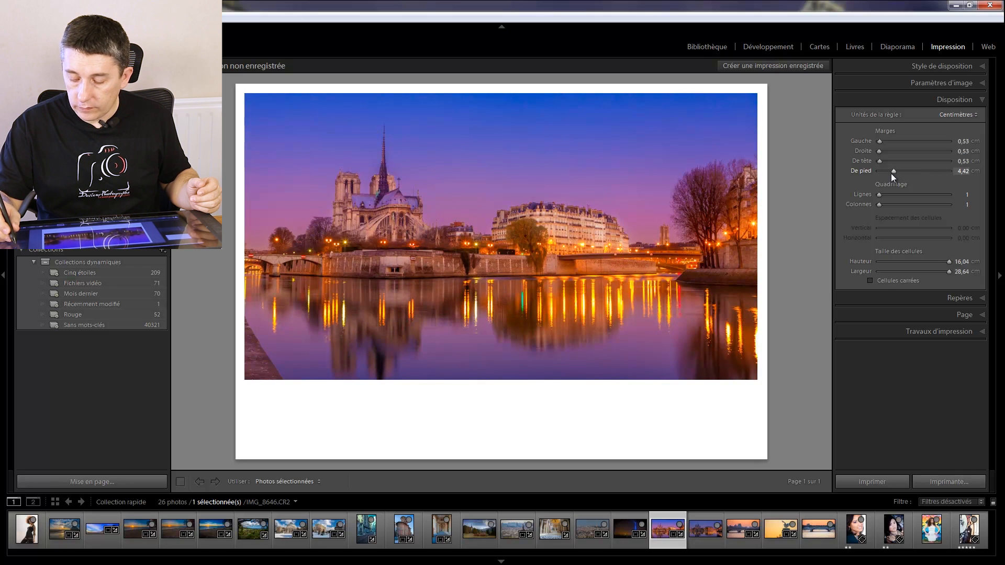
mouse_move(893, 177)
left_mouse_down()
mouse_move(903, 177)
mouse_move(893, 178)
left_mouse_up()
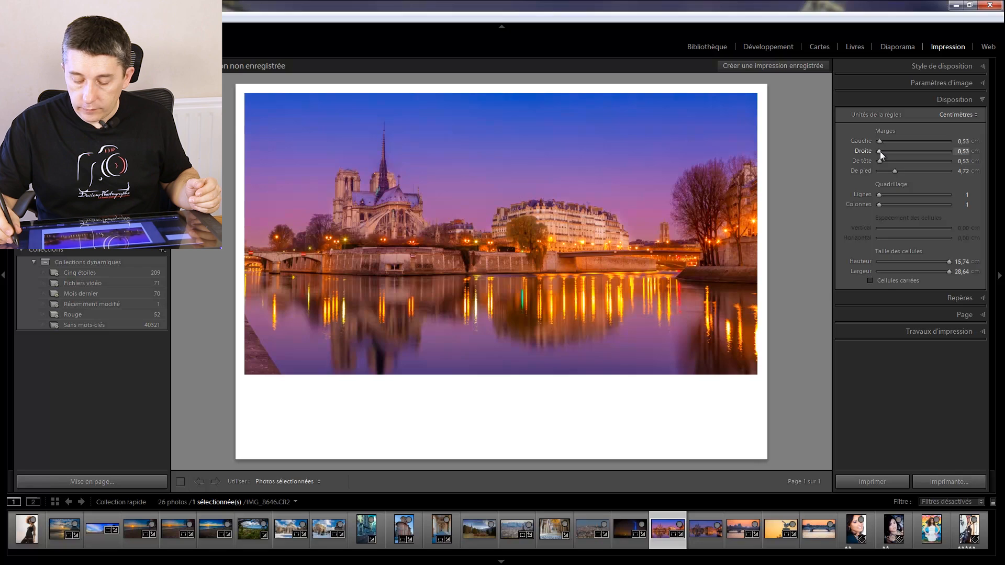
- Set both the left margin (Gauche) and the head margin (De tête) to 0,53 cm
mouse_move(880, 151)
left_mouse_down()
mouse_move(906, 153)
mouse_move(871, 152)
left_mouse_up()
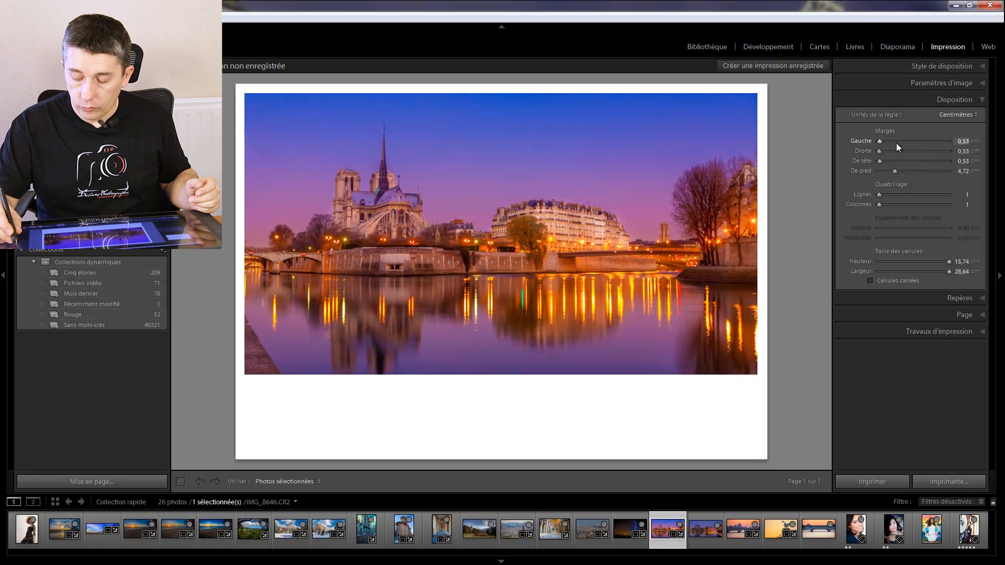
left_click_drag(879, 140, 844, 153)
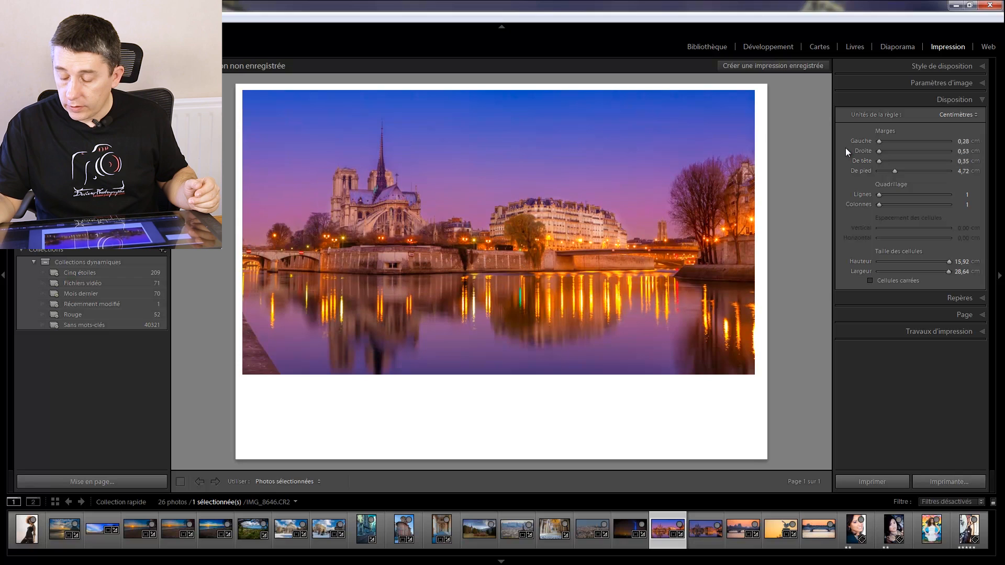
left_click(963, 141)
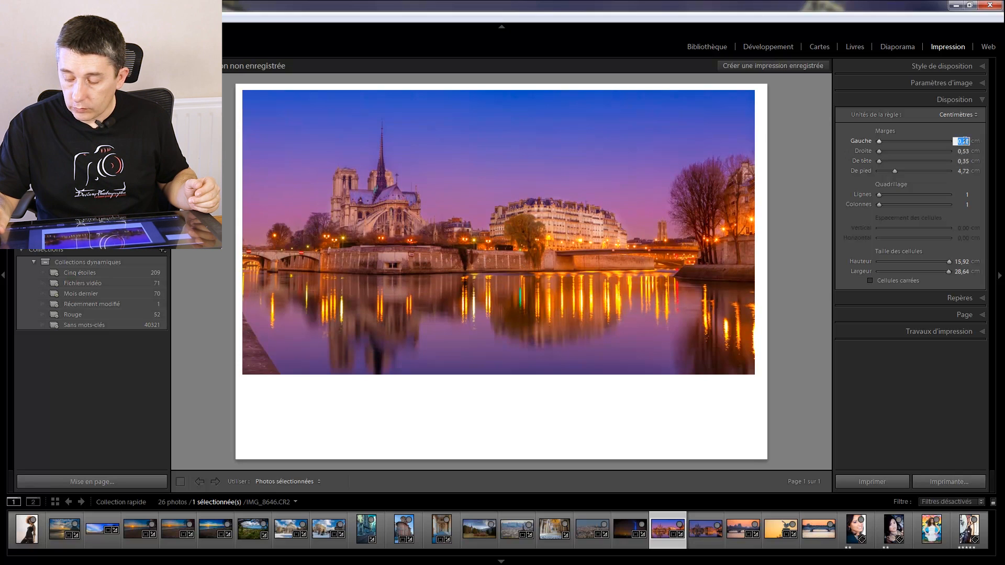
type("0")
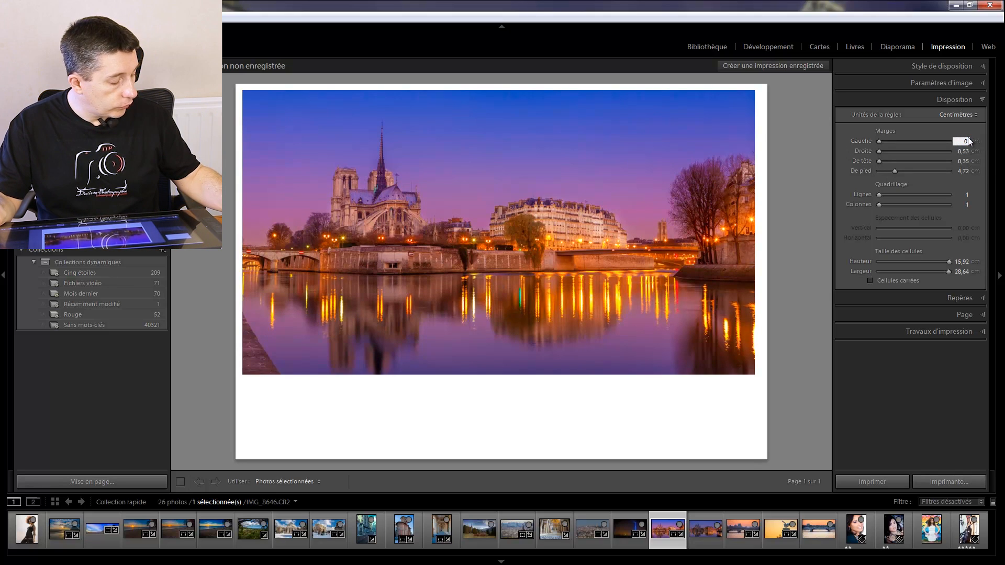
type(",53")
key("Return")
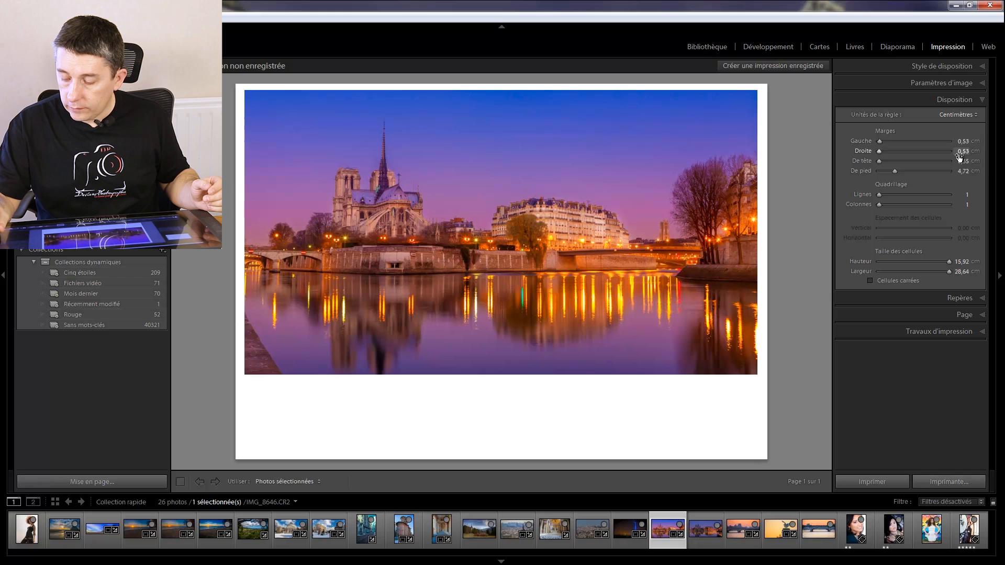
left_click(962, 160)
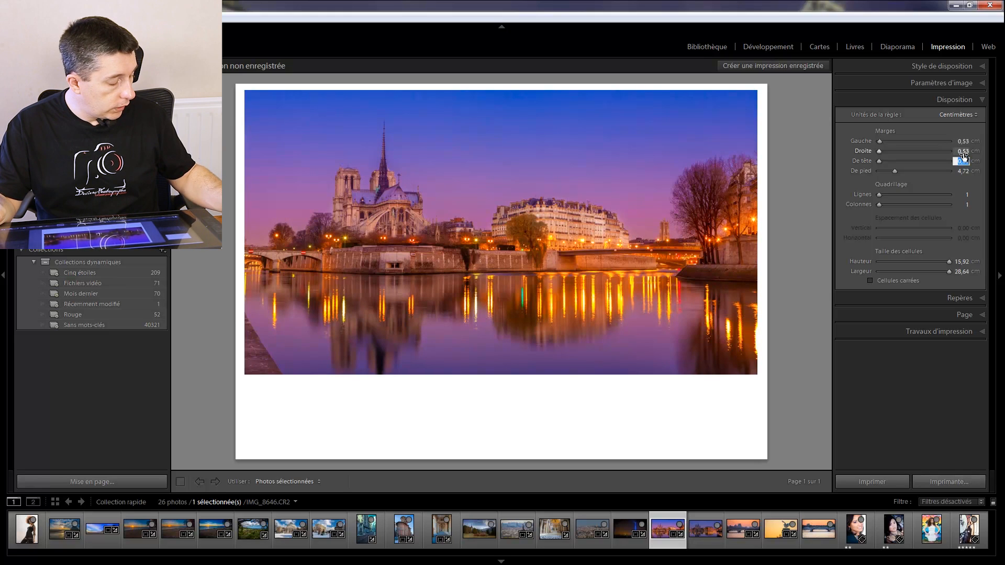
type("0,53")
key("Return")
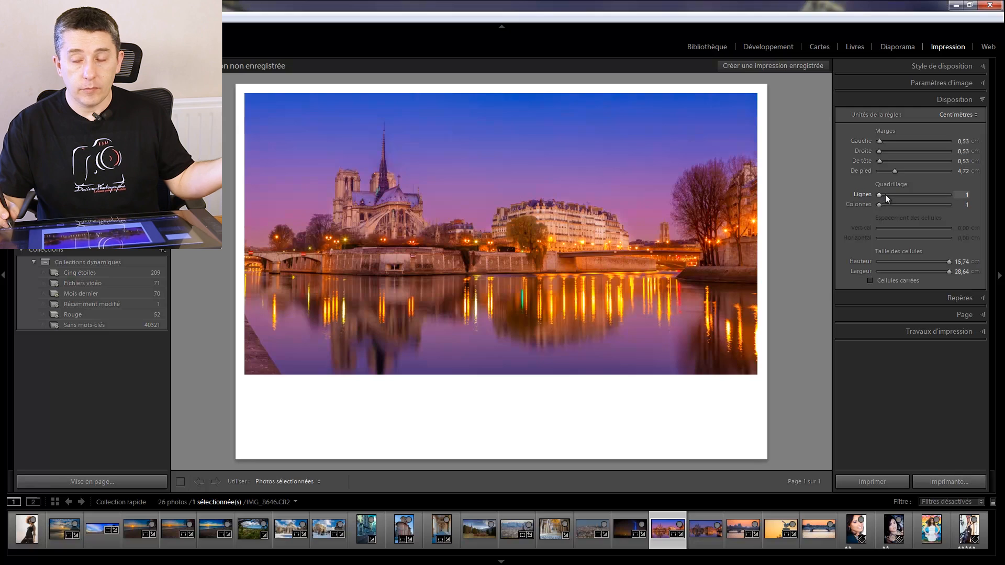
- Try a two-row grid in the page layout and return it to one row
left_click(934, 64)
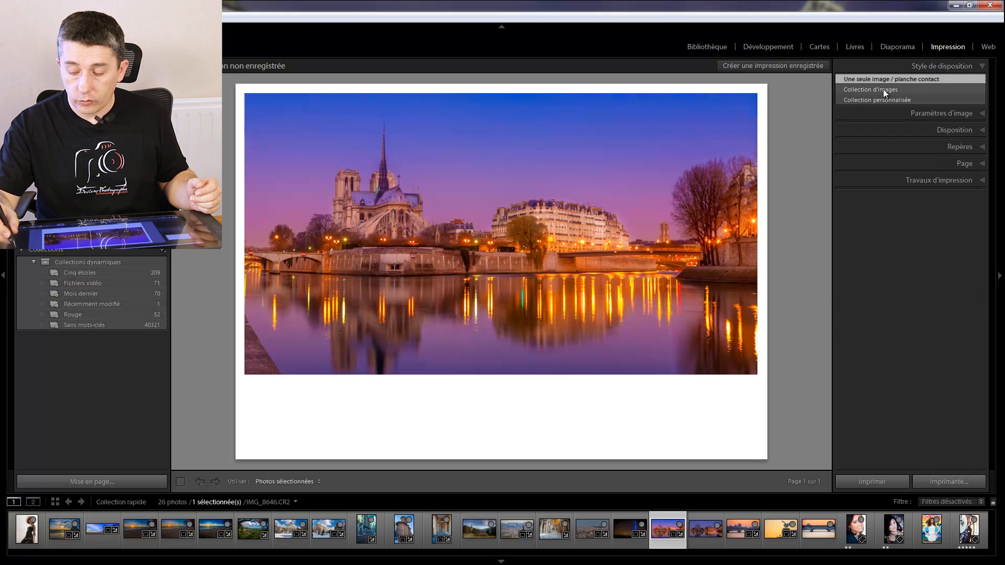
left_click(954, 133)
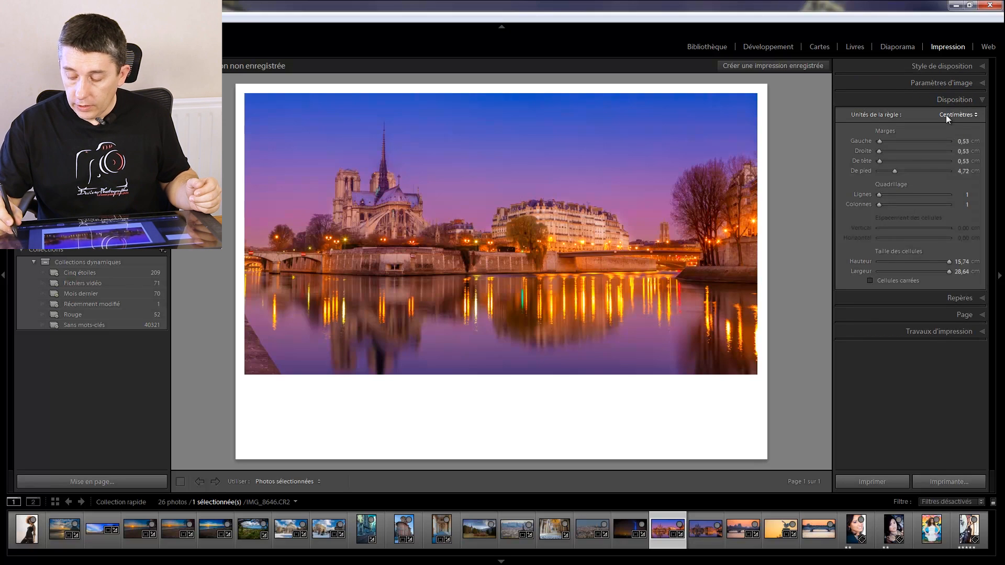
left_click_drag(881, 195, 885, 196)
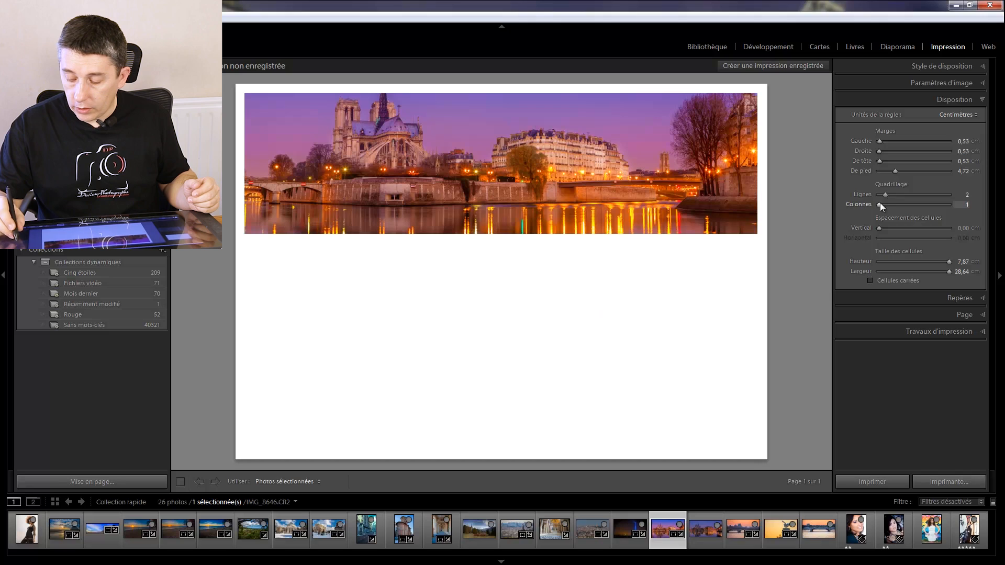
left_click_drag(885, 195, 876, 196)
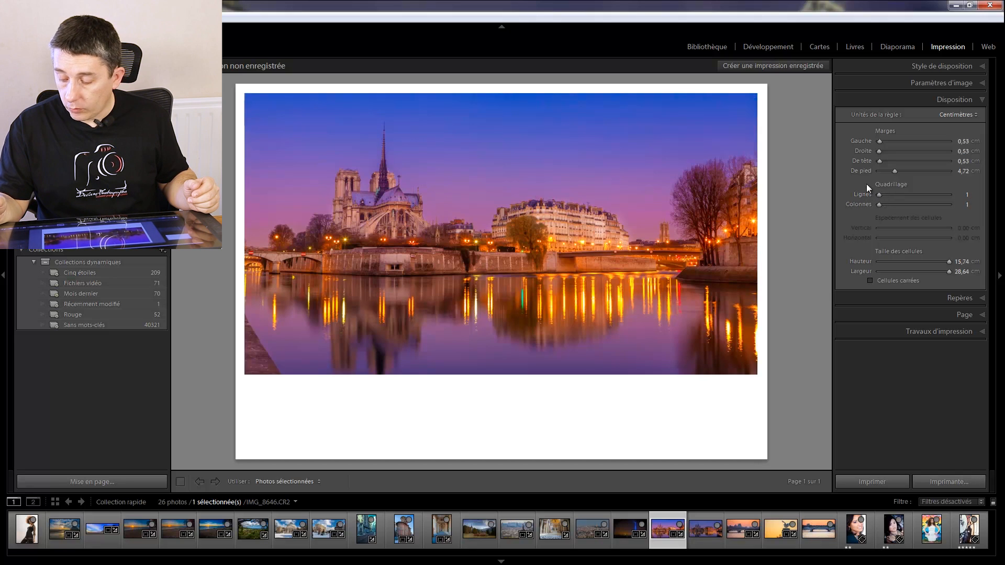
- Show the page guides (Repères), including rulers, page bleed, margins, image cells and dimensions
left_click(946, 297)
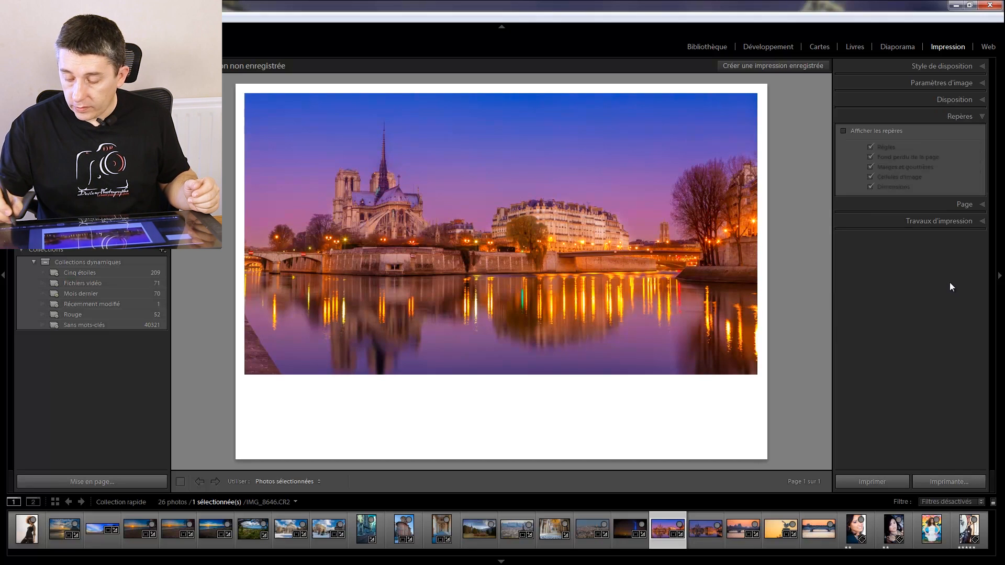
left_click(843, 131)
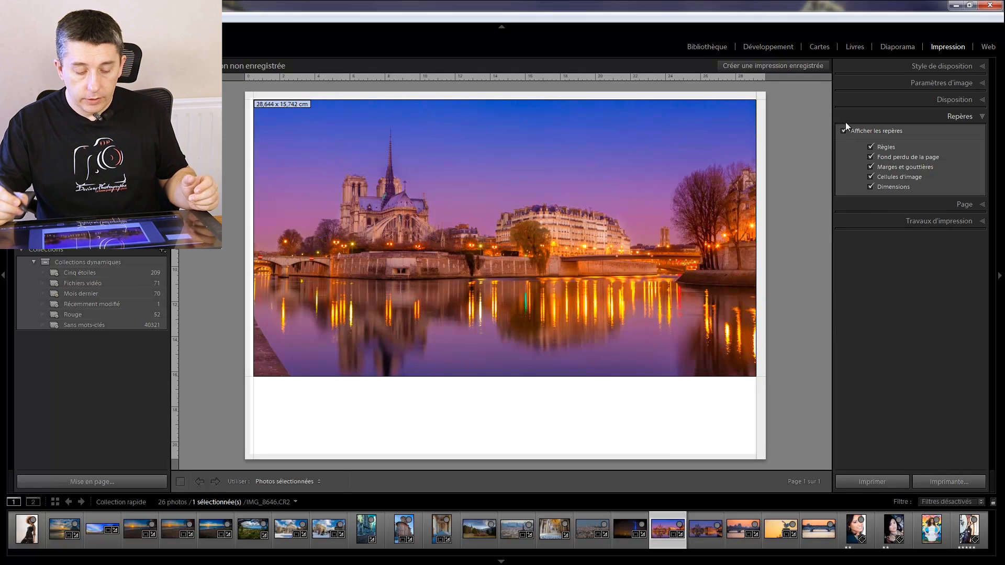
- Check the ruler guide option (Règles) and stretch the image cell's lower edge to a height of about 16,31 cm
left_click(880, 145)
left_click(881, 144)
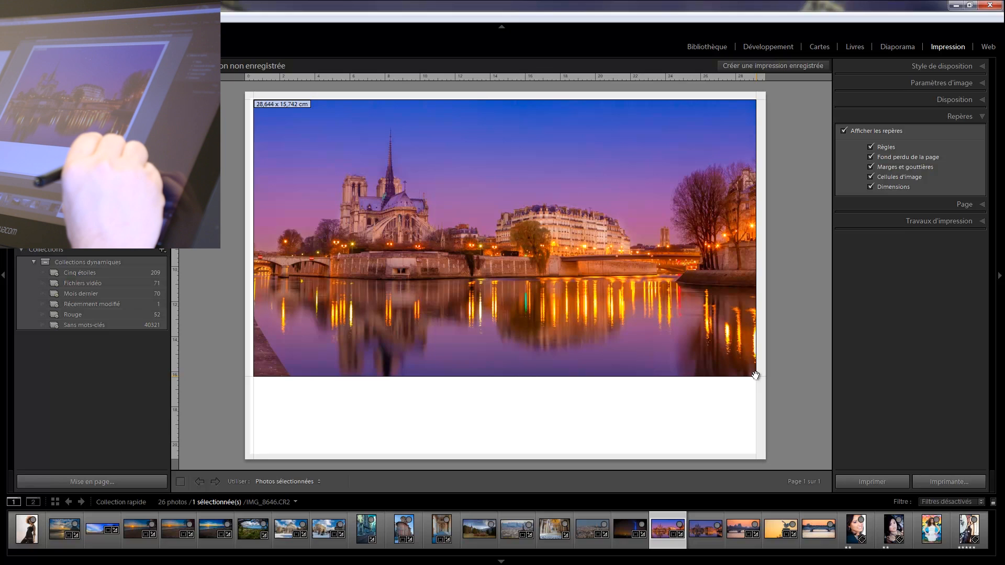
mouse_move(751, 378)
left_mouse_down()
mouse_move(750, 456)
mouse_move(742, 387)
left_mouse_up()
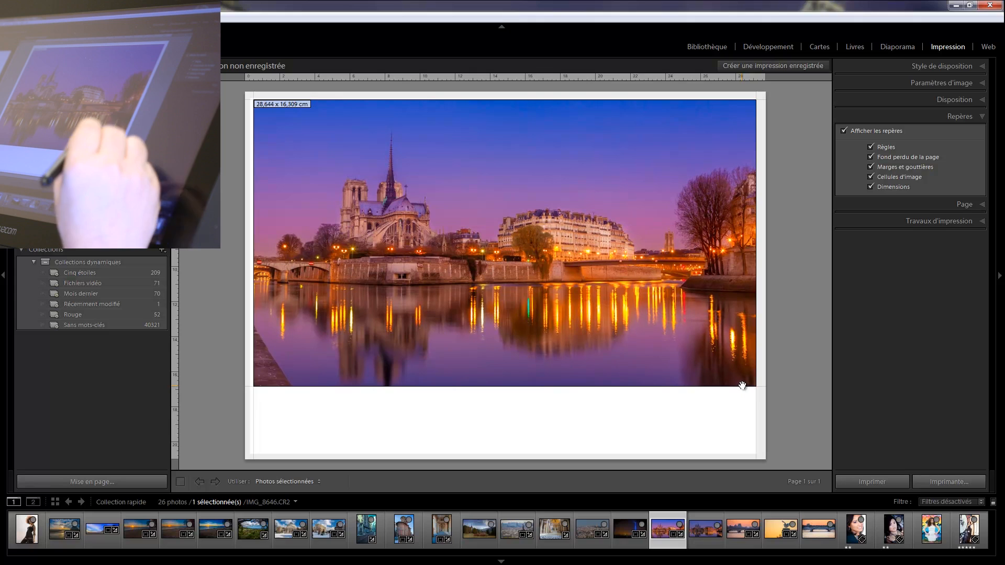
- Try a grid of two rows and two columns in the page layout and return it to one row and one column
left_click(953, 99)
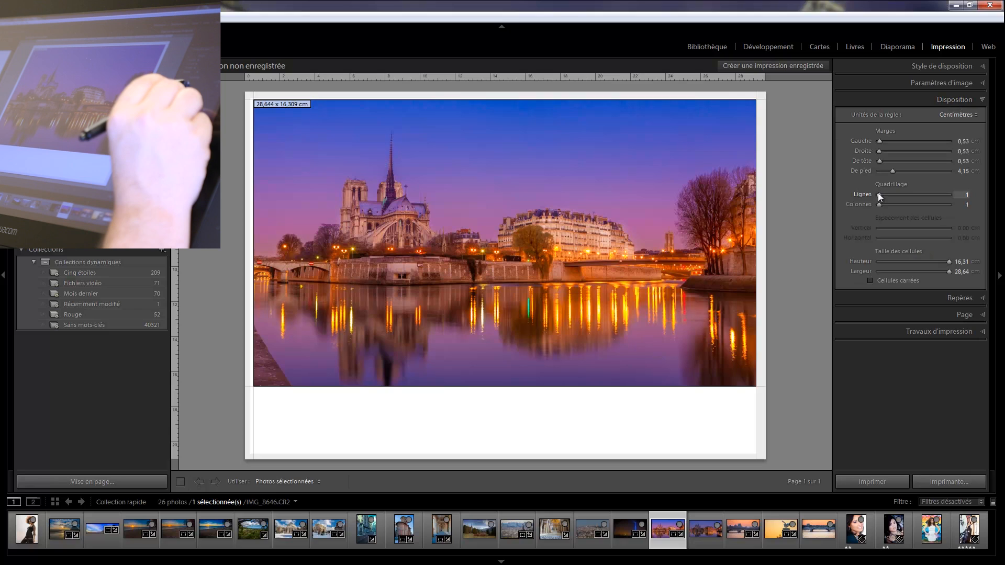
left_click_drag(880, 193, 884, 195)
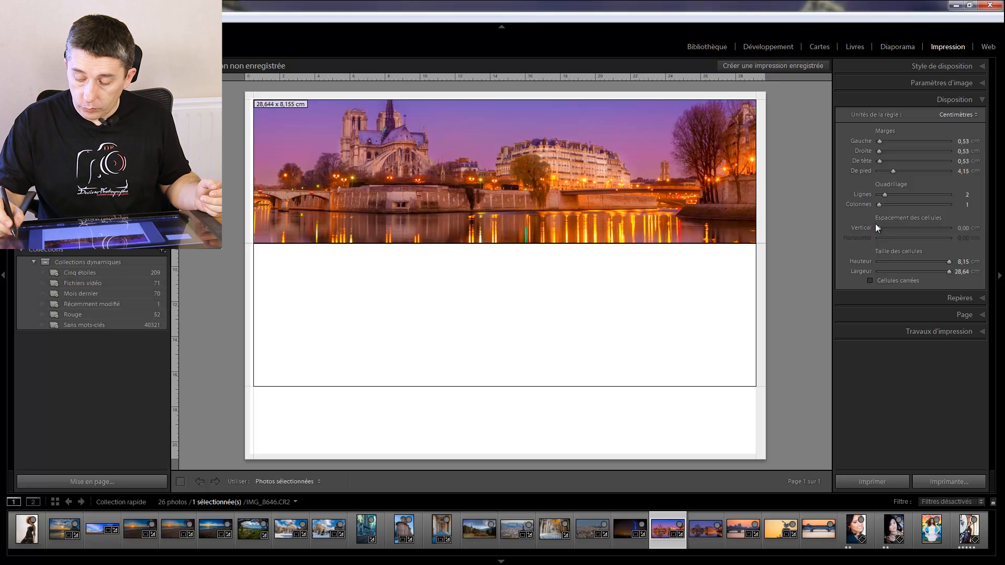
left_click_drag(877, 208, 883, 209)
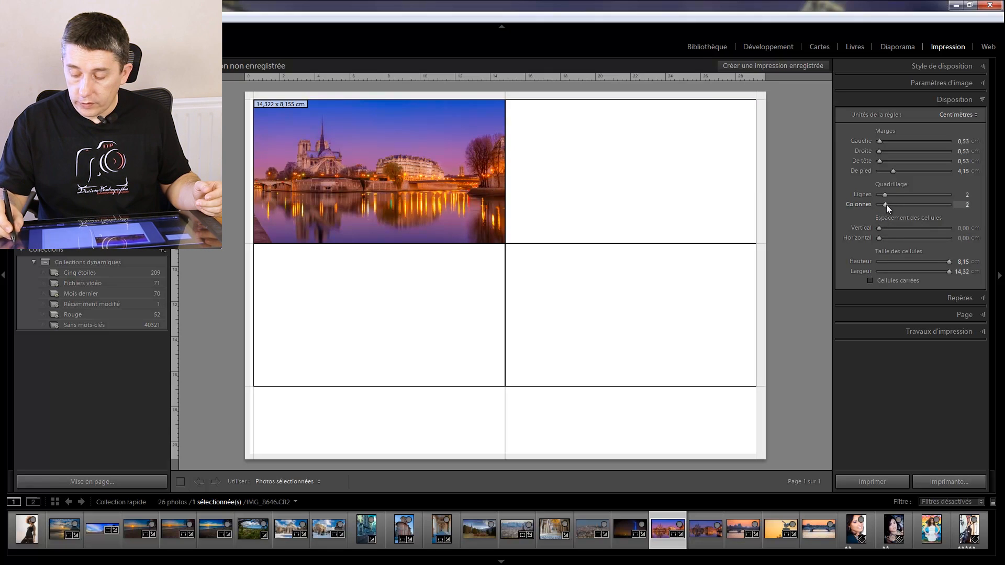
left_click_drag(886, 207, 910, 195)
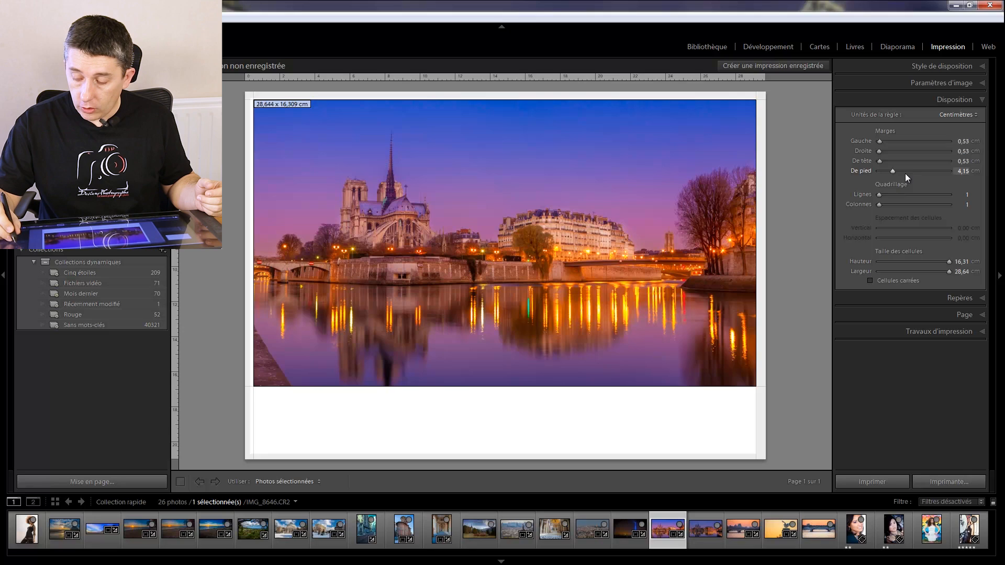
- Set the foot margin (De pied) to about 5,89 cm and try a two-row grid, returning to one row with a 14,57 cm high cell
left_click_drag(891, 175, 898, 175)
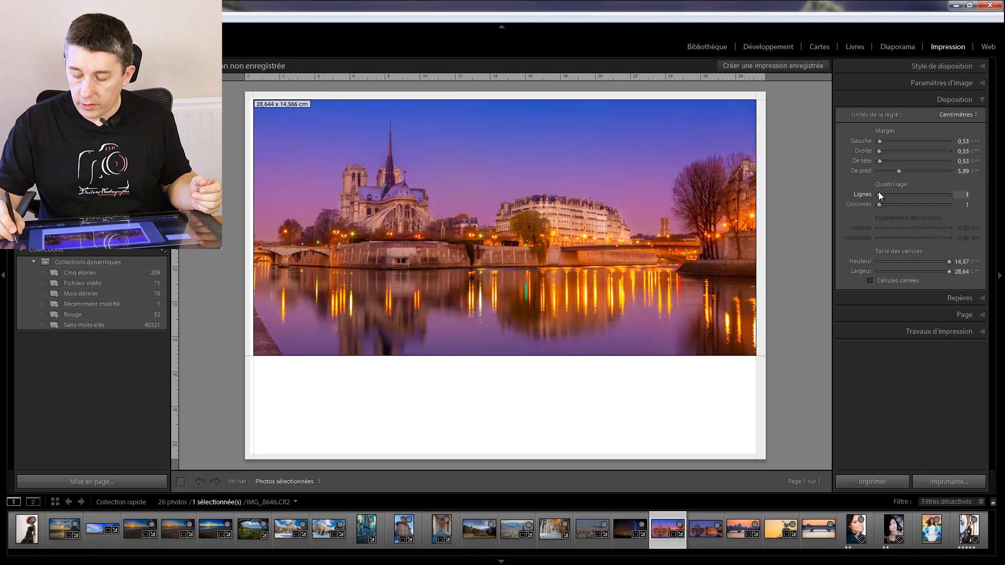
left_click_drag(879, 194, 884, 194)
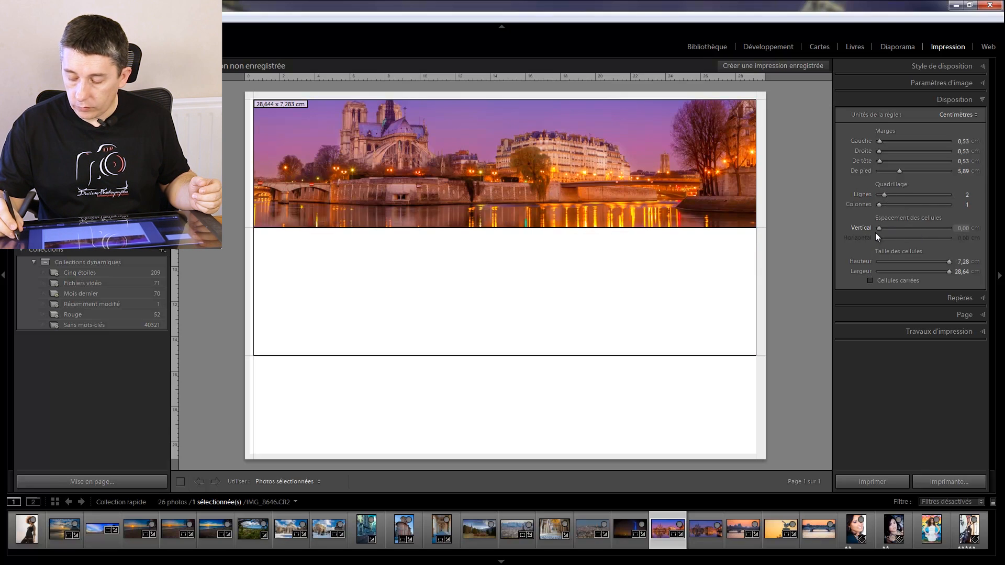
mouse_move(877, 229)
left_mouse_down()
mouse_move(894, 230)
mouse_move(871, 228)
left_mouse_up()
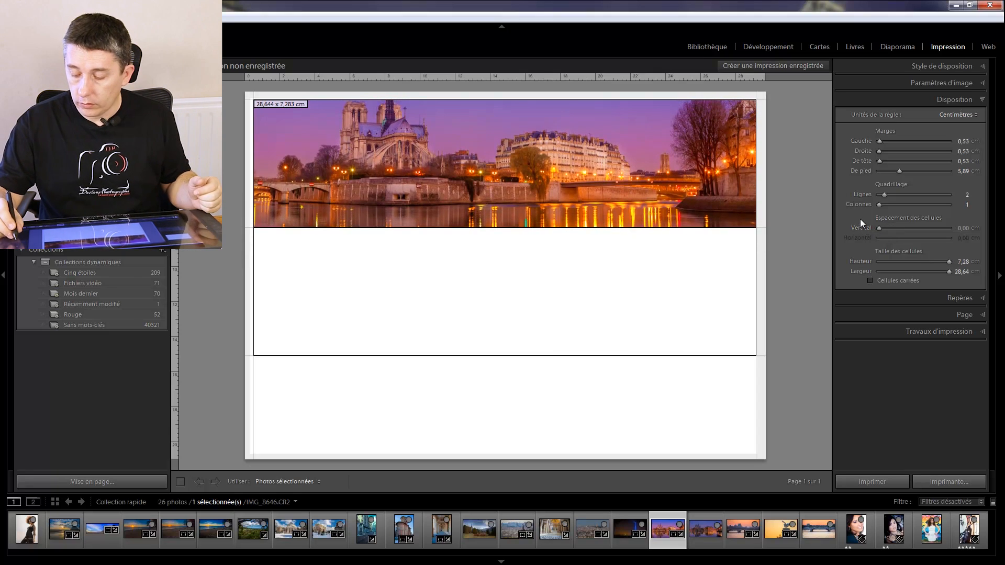
left_click_drag(887, 195, 871, 193)
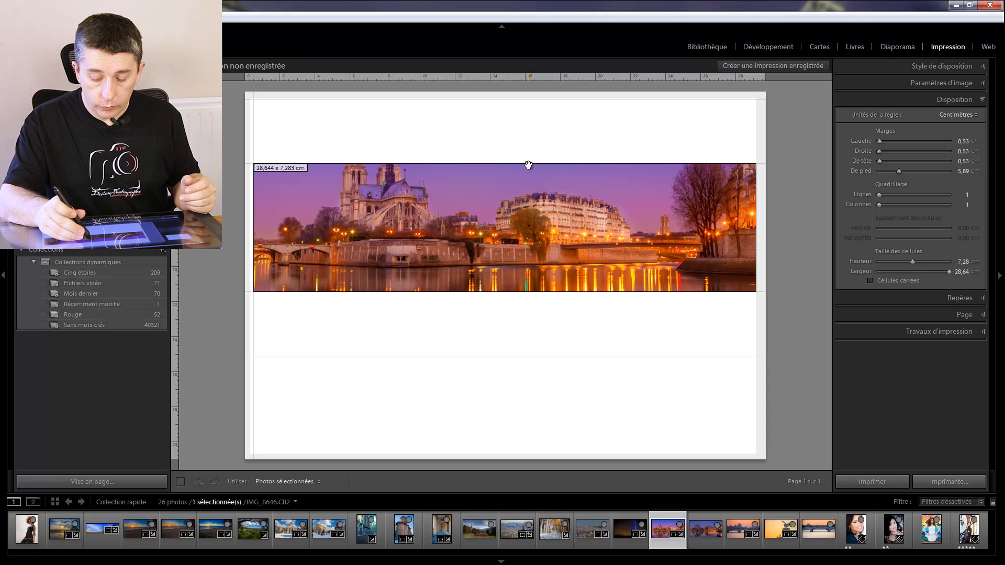
left_click_drag(529, 164, 529, 93)
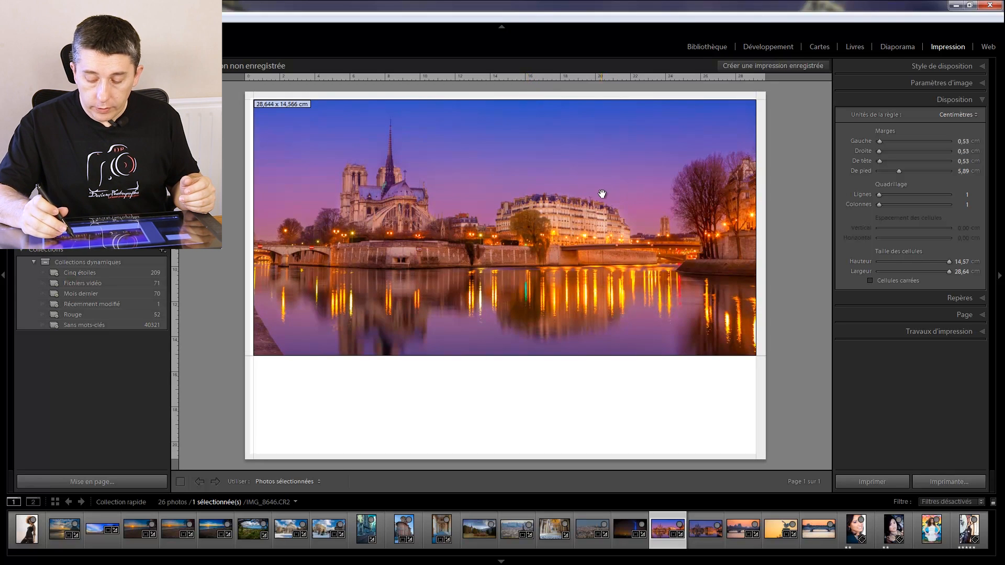
- Adjust the photo's position inside its cell and set the foot margin (De pied) to about 5,16 cm
left_click_drag(602, 194, 583, 213)
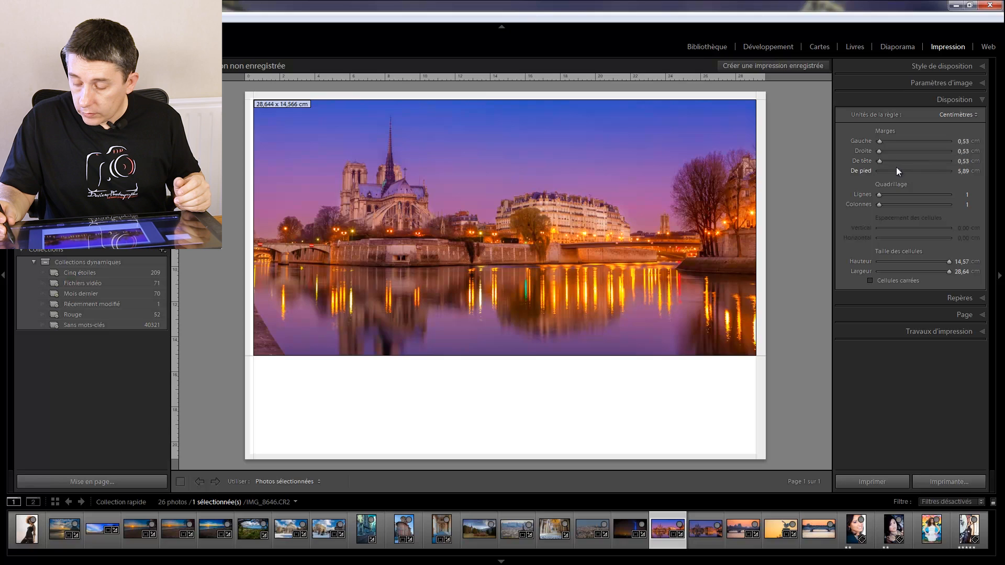
left_click_drag(900, 174, 896, 172)
left_click_drag(470, 107, 471, 100)
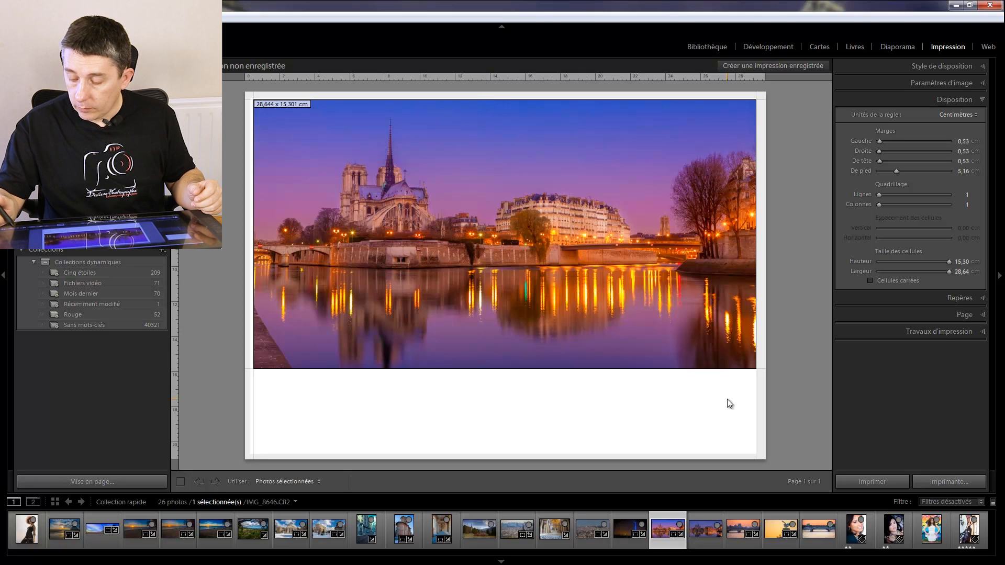
- Hide all page guides (Afficher les repères) to preview the clean print layout
left_click(940, 300)
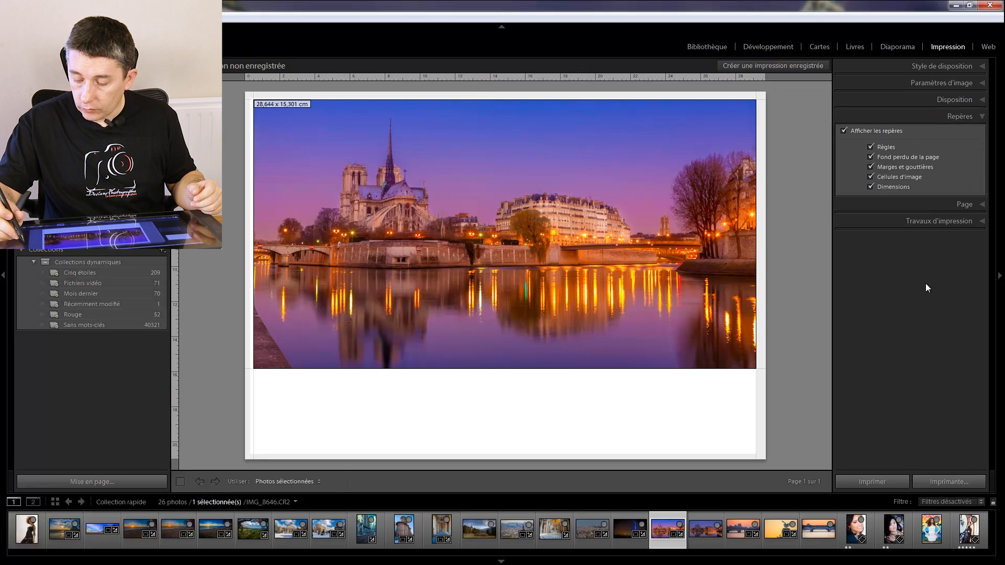
left_click(843, 131)
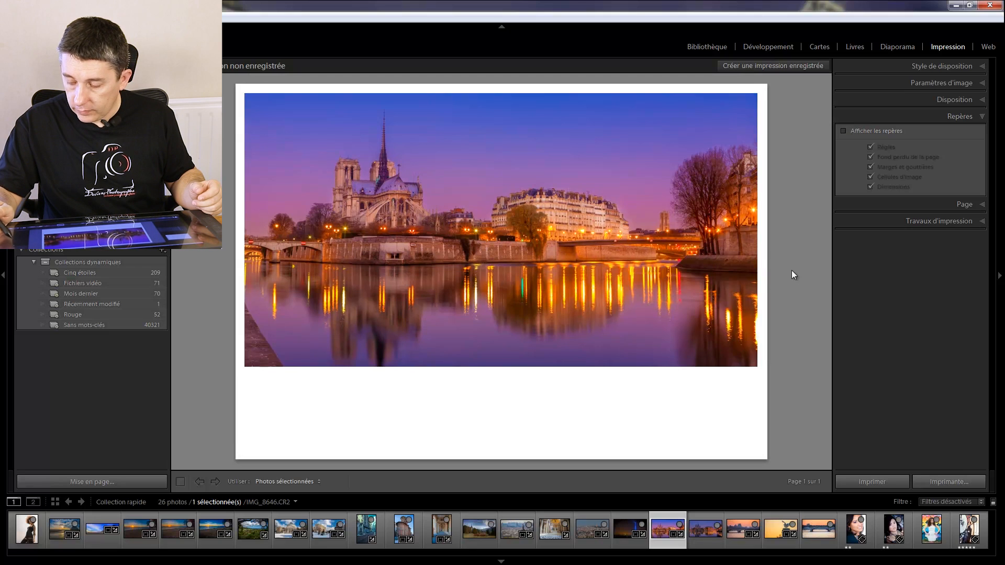
- Enable the page background colour (Couleur d'arrière-plan de la page), try other shades and return it to white
left_click(916, 203)
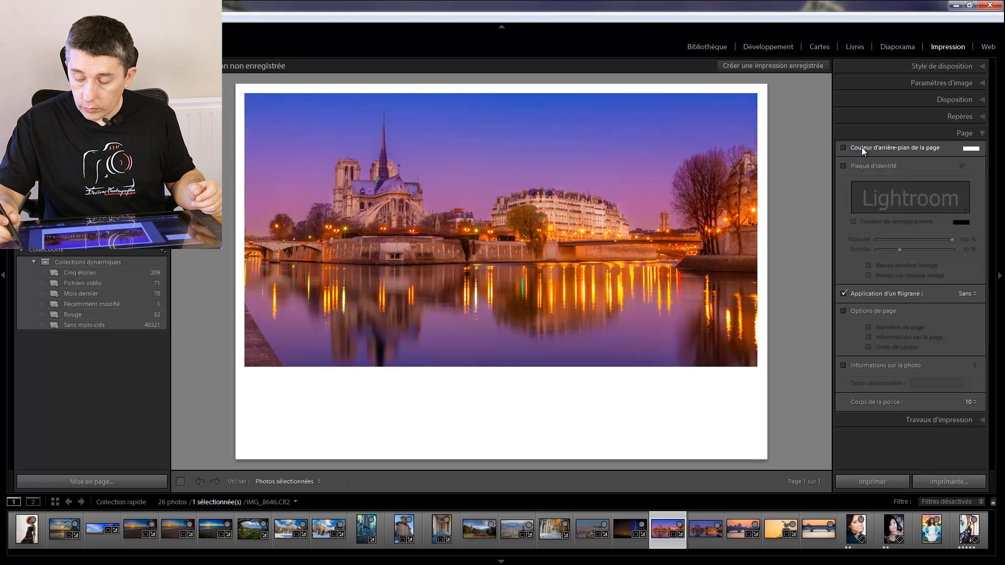
left_click(972, 150)
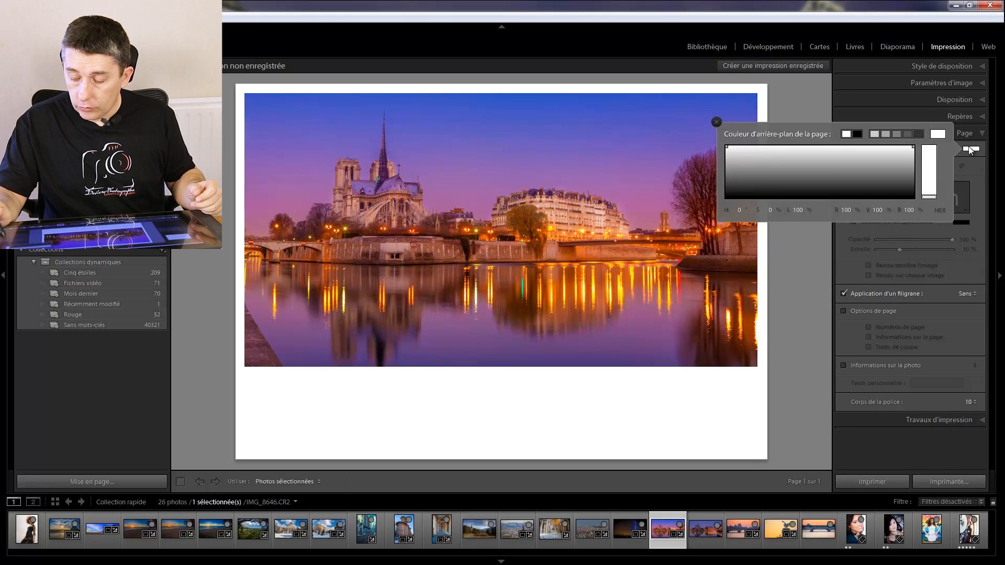
left_click_drag(886, 166, 721, 142)
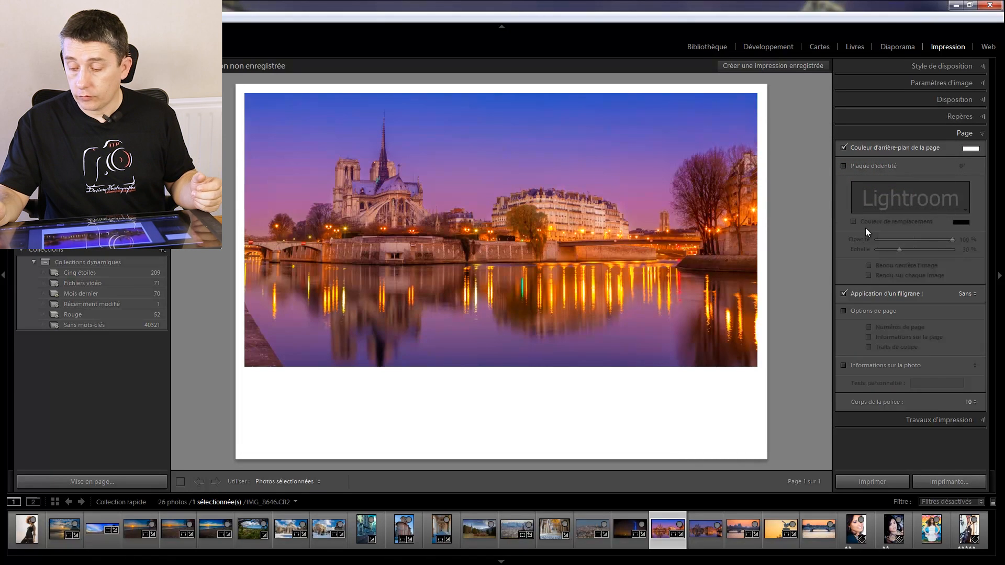
- Try a four-row grid with about 1,43 cm vertical spacing, returning to a single row with a 15,30 cm high cell
left_click(956, 99)
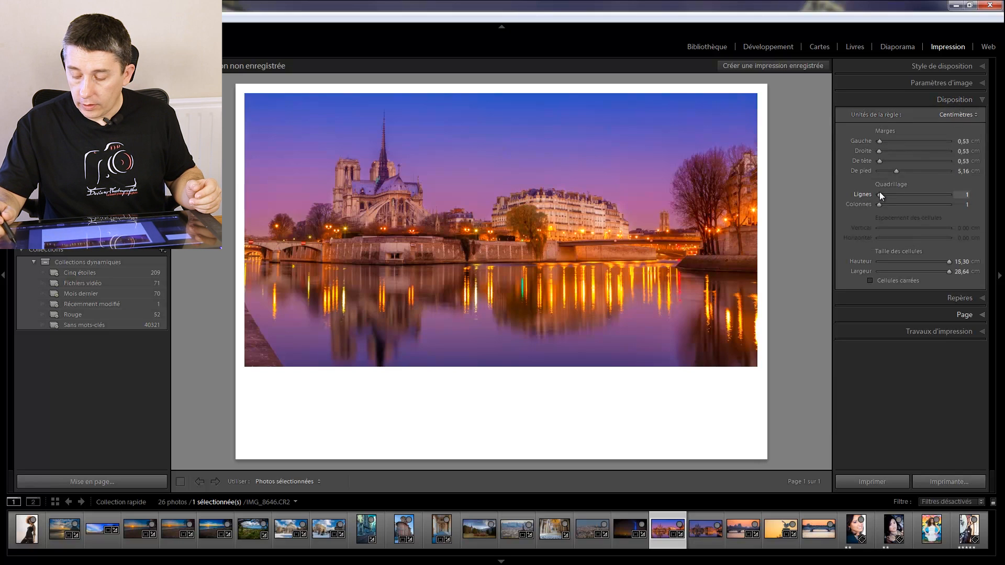
left_click_drag(879, 194, 891, 193)
left_click_drag(877, 228, 900, 229)
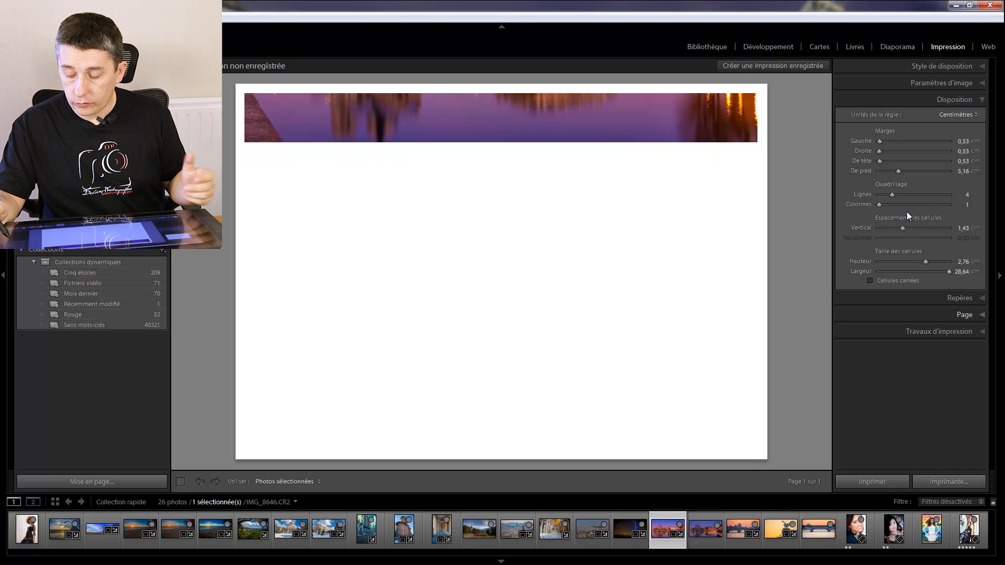
left_click_drag(906, 228, 853, 222)
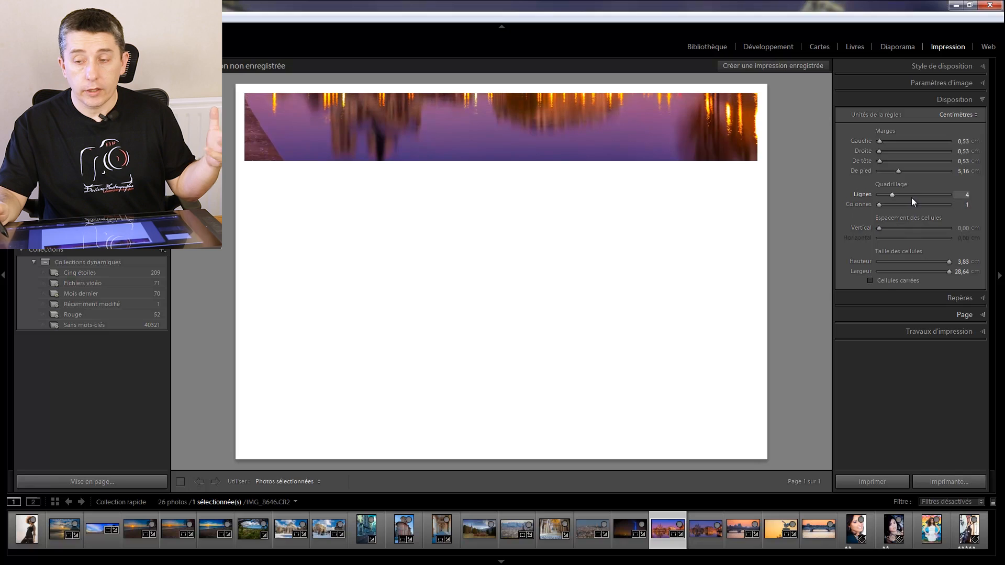
left_click_drag(891, 194, 864, 197)
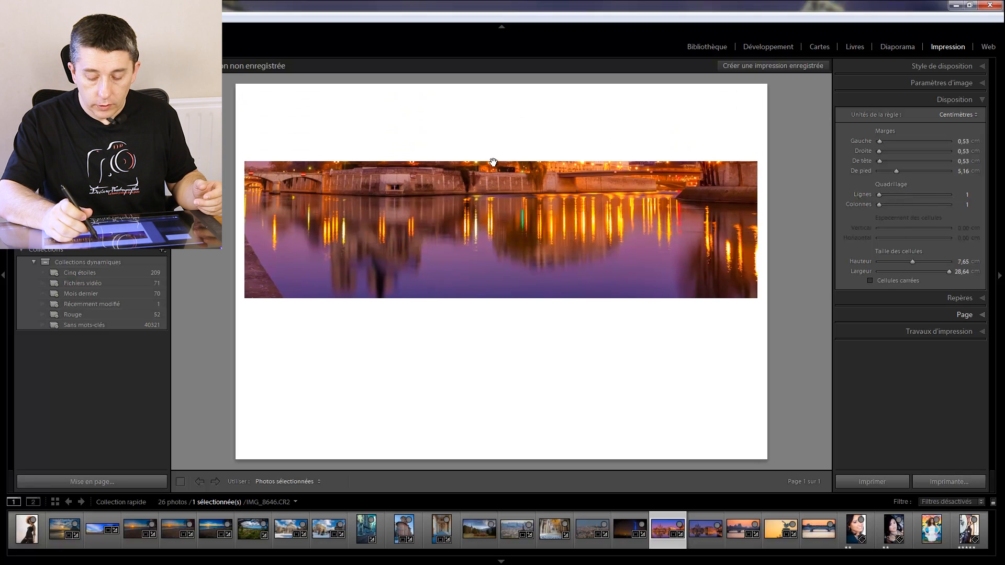
left_click_drag(493, 162, 498, 78)
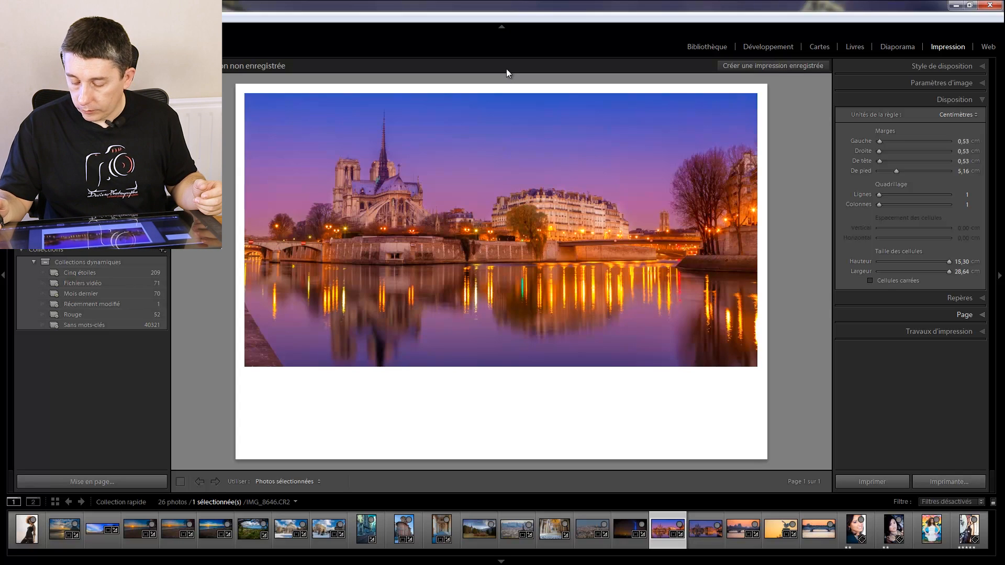
- Enable the identity plate (Plaque d'identité) on the page and open its text for editing
left_click(951, 299)
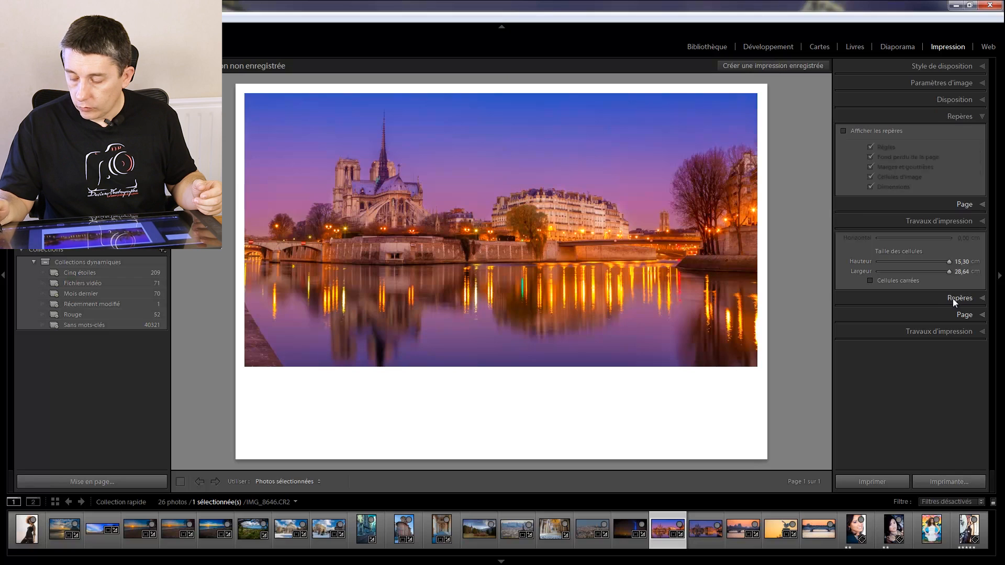
left_click(954, 205)
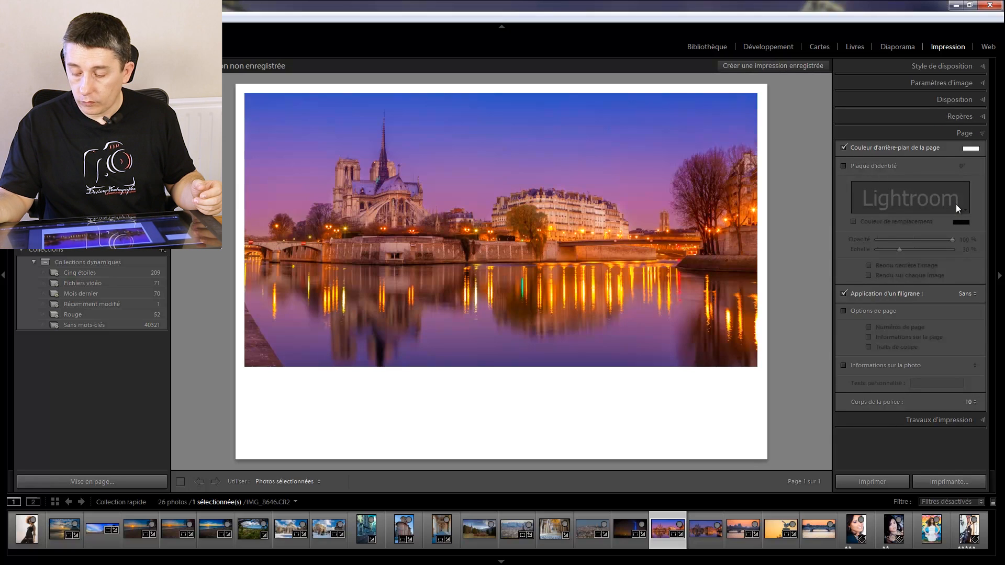
left_click(843, 165)
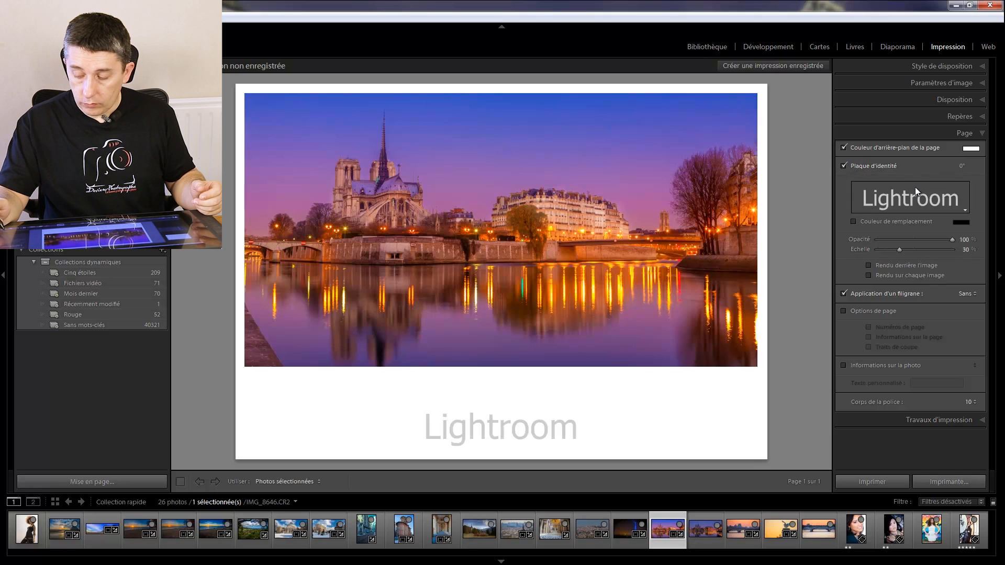
left_click(934, 197)
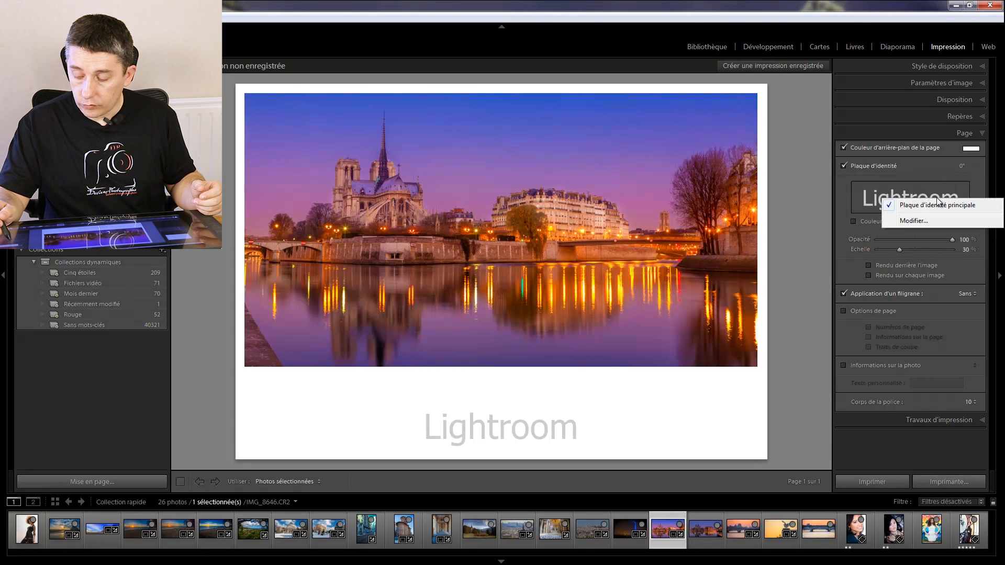
left_click(919, 219)
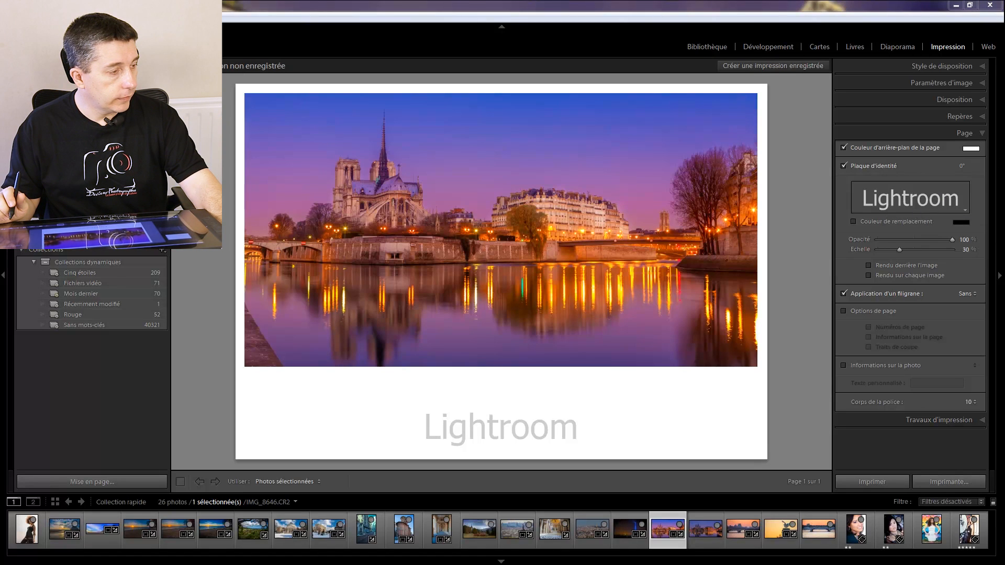
left_click_drag(375, 564, 369, 159)
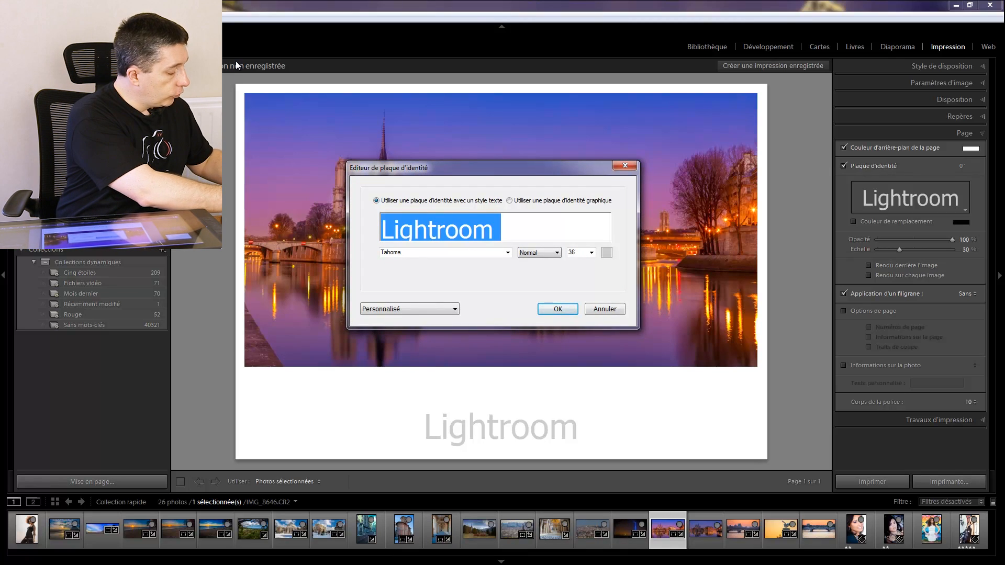
- Replace the identity plate text with the photographer's full name followed by "Dream Photos - Studio"
type("Benoit T")
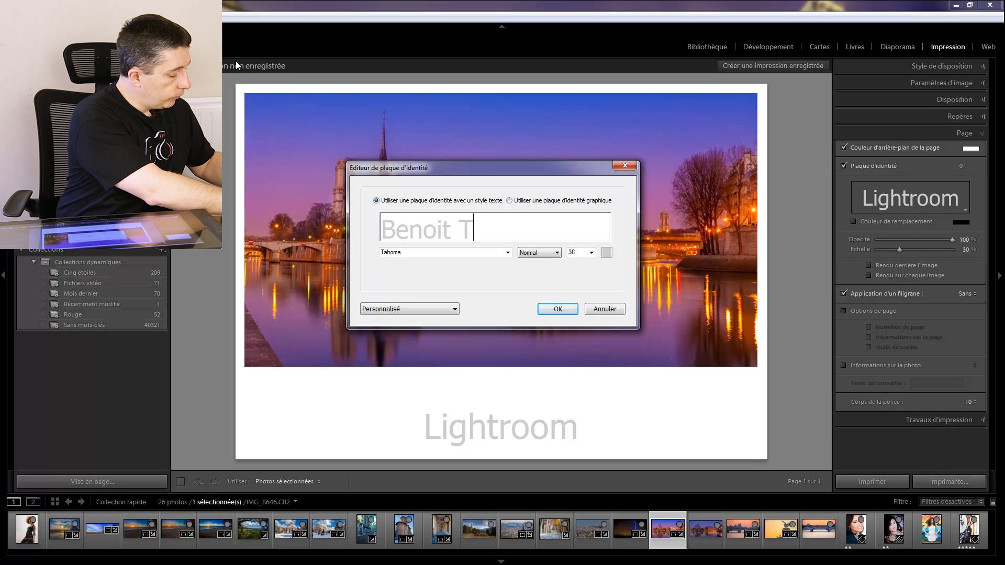
type("hibaudeau ")
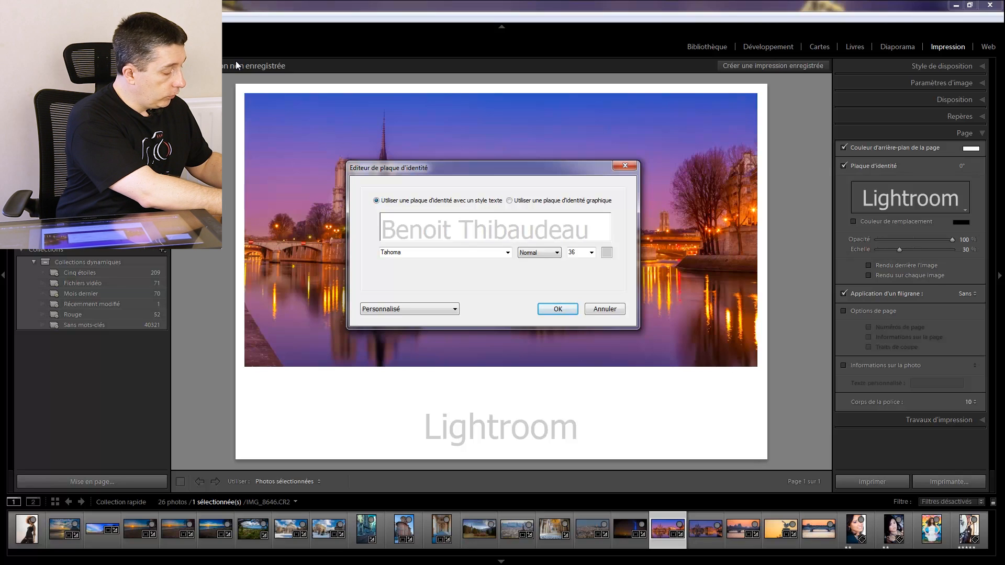
type("D")
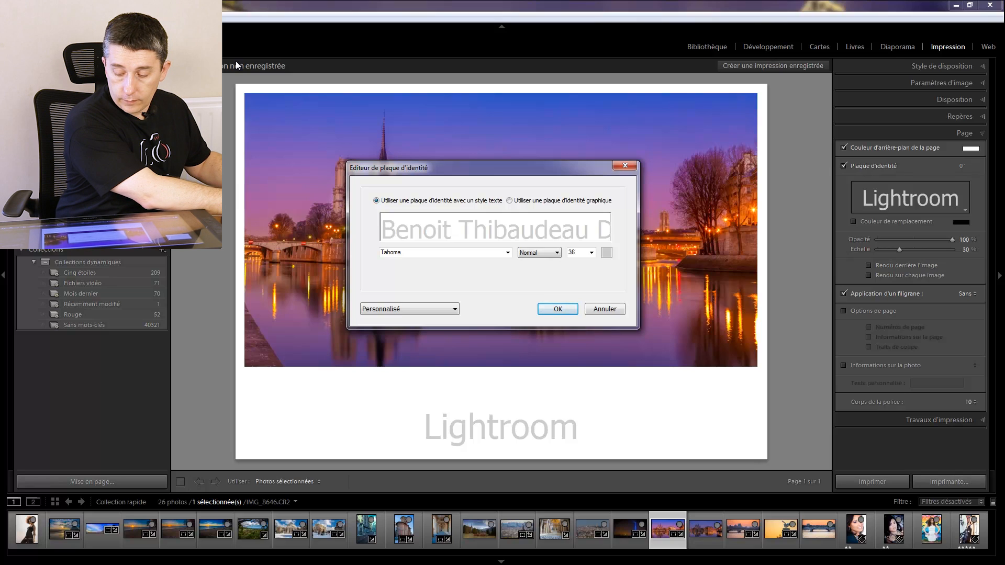
key("BackSpace")
type("D")
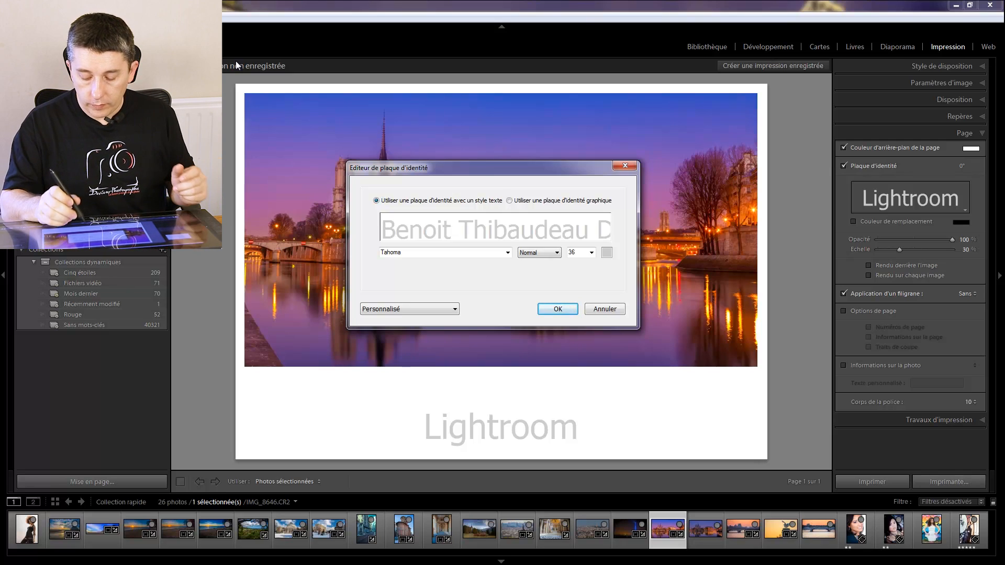
left_click(559, 308)
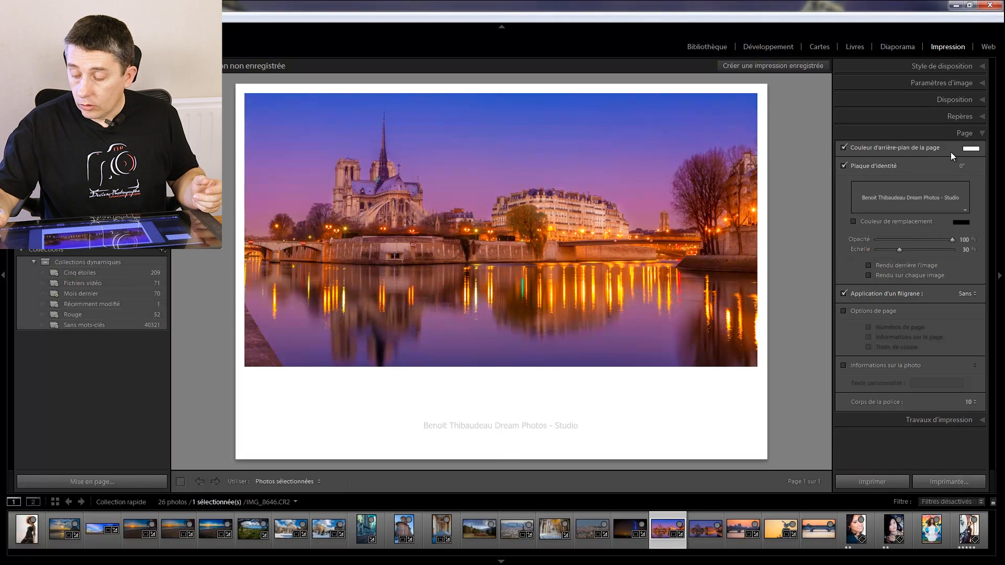
- Turn off the page background colour (Couleur d'arrière-plan de la page)
left_click(843, 147)
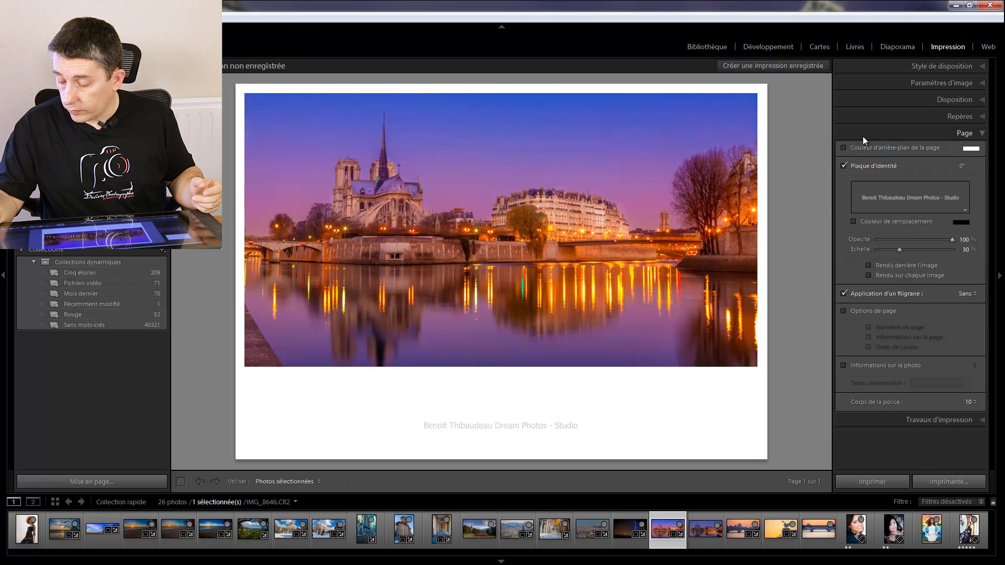
- Open the identity plate (Plaque d'identité) text for editing and change its font to Dali
left_click(960, 209)
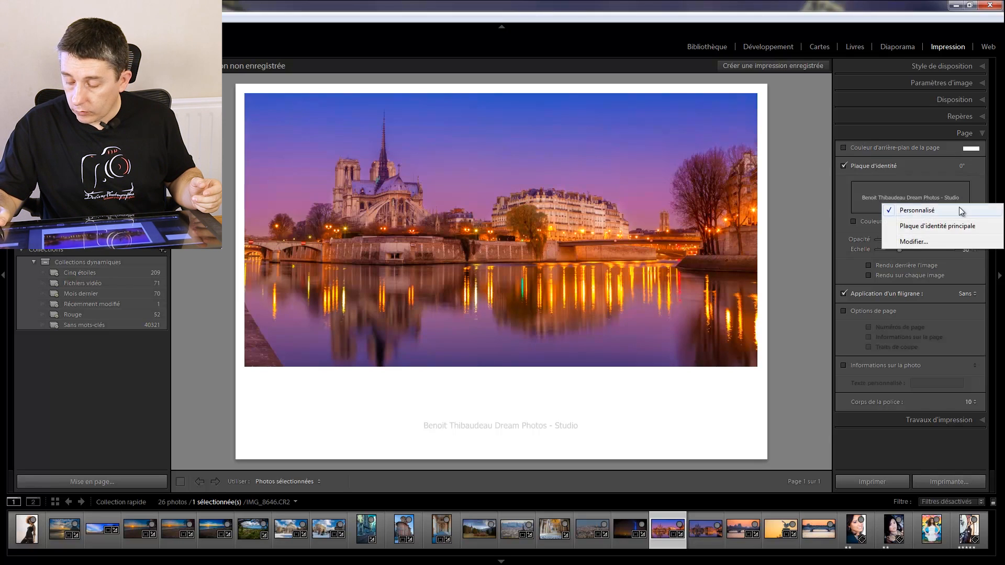
left_click(945, 241)
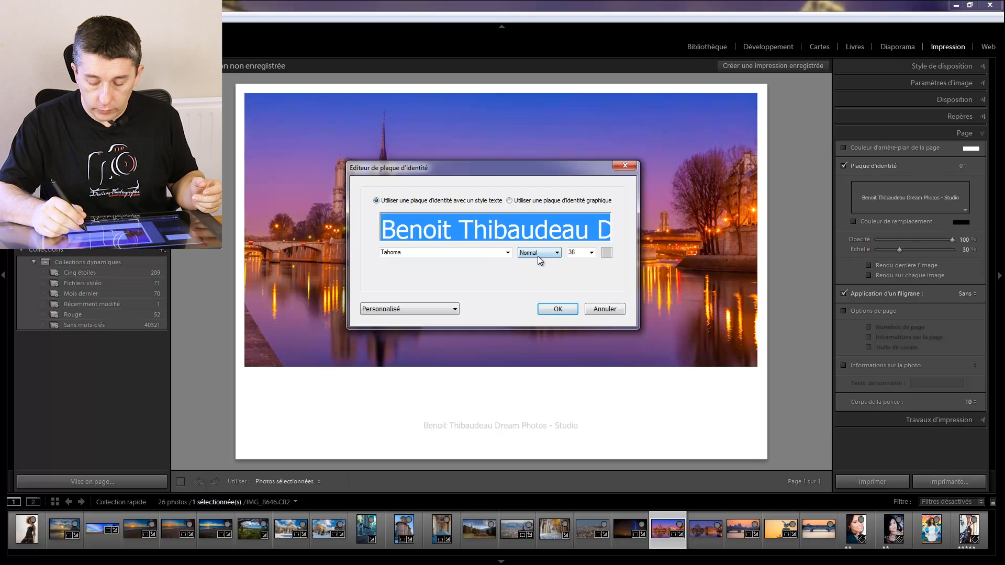
left_click(476, 253)
left_click(475, 250)
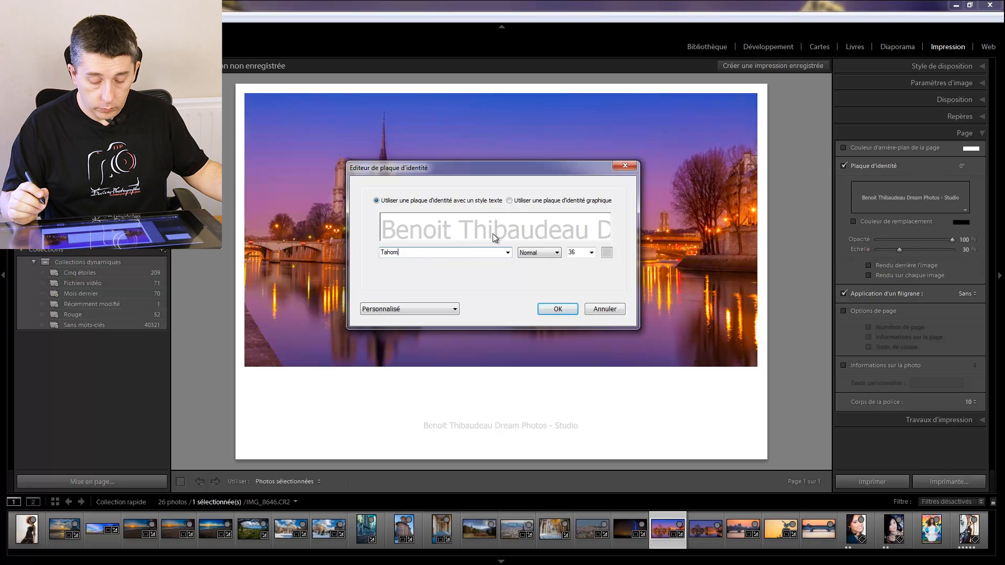
key("BackSpace")
key("BackSpace")
key("BackSpace")
key("BackSpace")
key("BackSpace")
key("BackSpace")
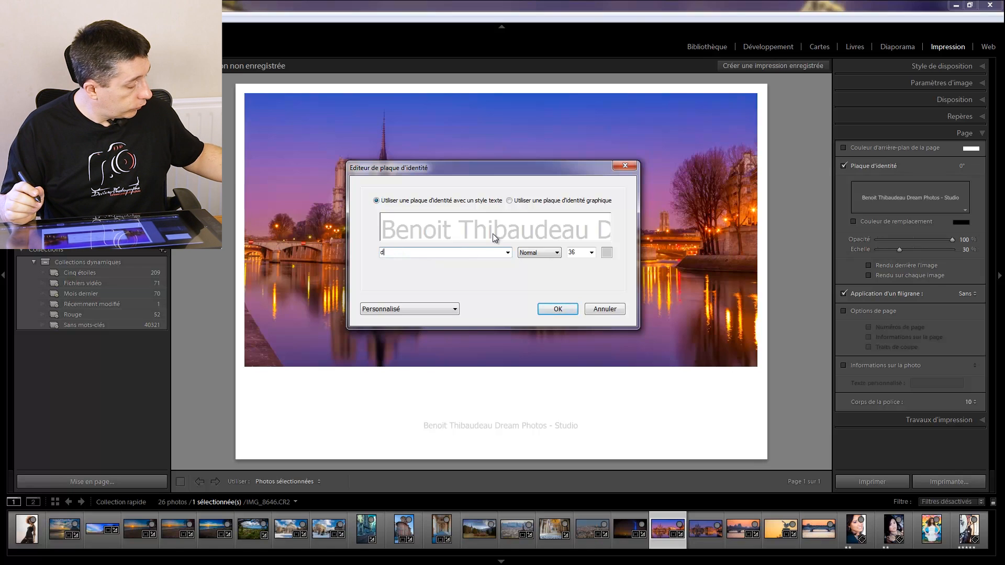
type("dal")
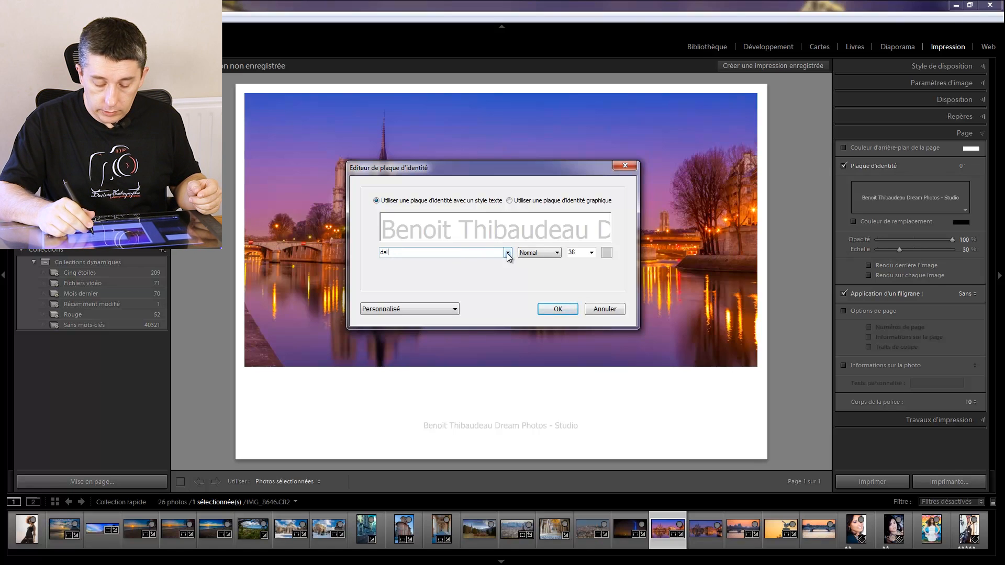
left_click(507, 253)
left_click(478, 262)
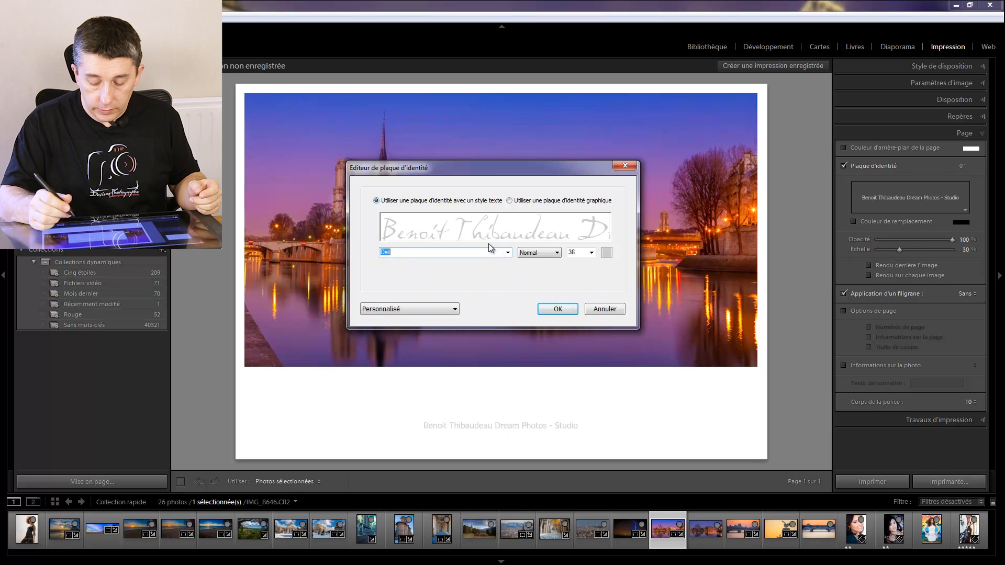
- Set the identity plate's text colour to black and apply the changes to the page
left_click(606, 253)
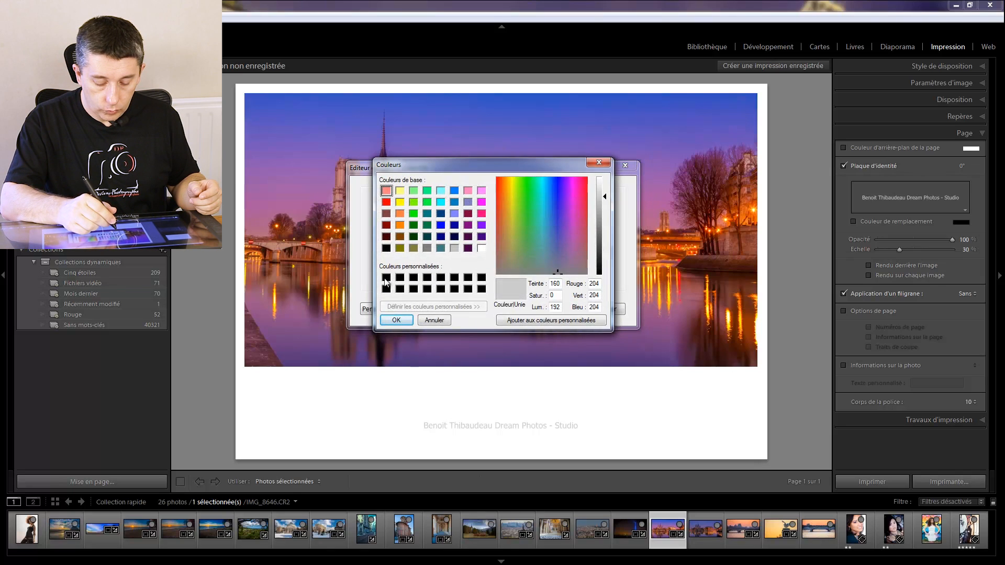
left_click(386, 283)
left_click(396, 320)
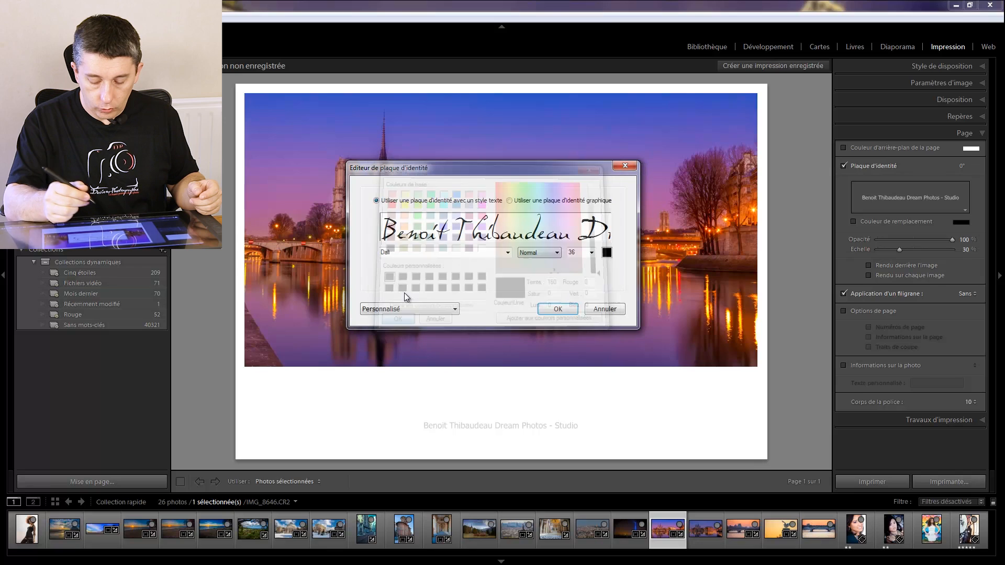
left_click(549, 309)
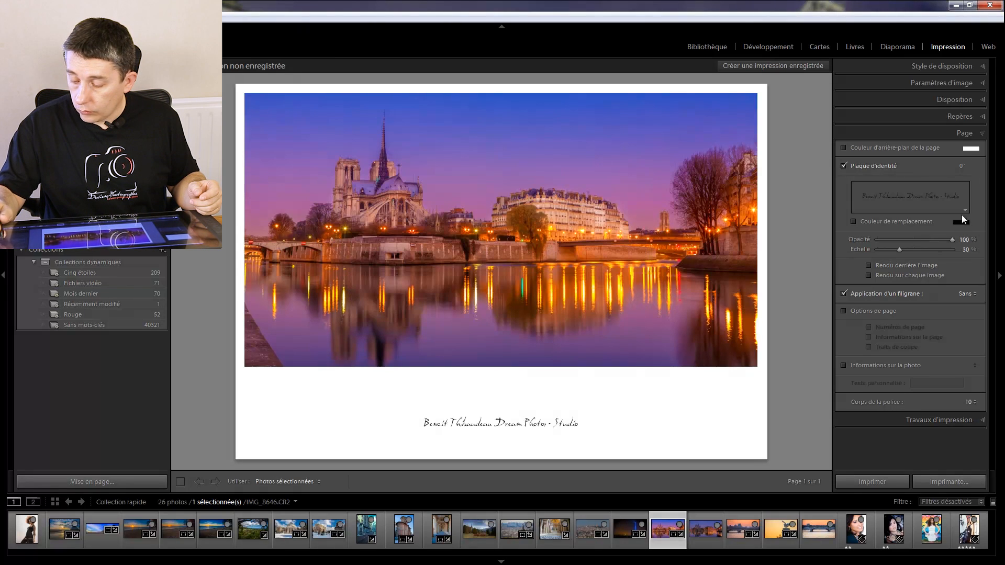
- Reopen the identity plate editor and set the text's font size to 72
left_click(937, 202)
left_click(938, 237)
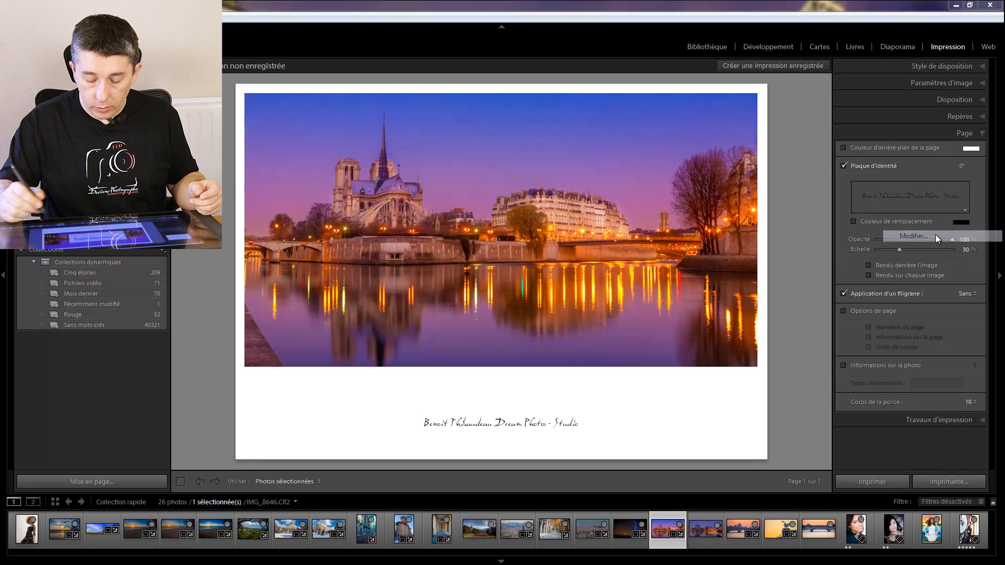
left_click(590, 253)
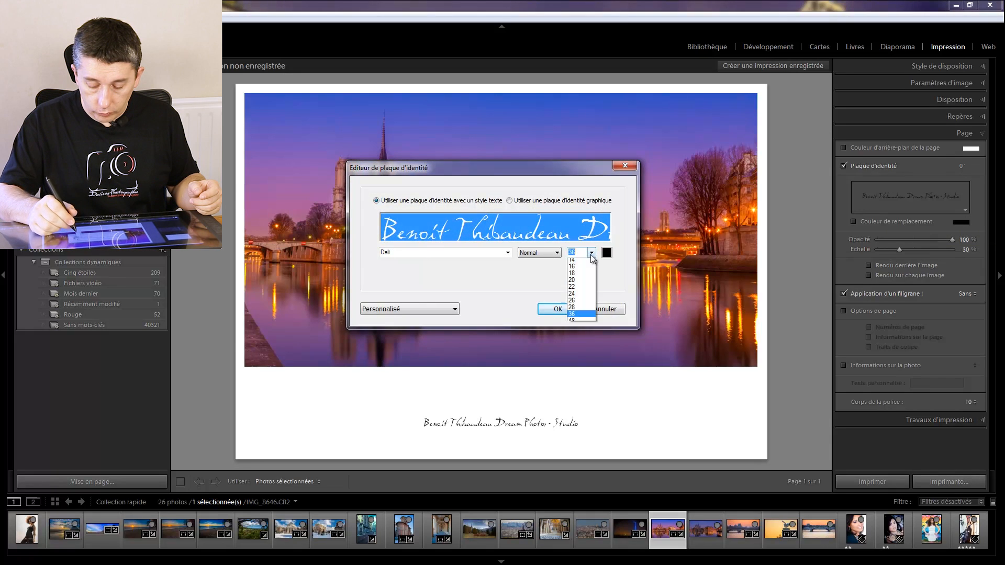
left_click(579, 362)
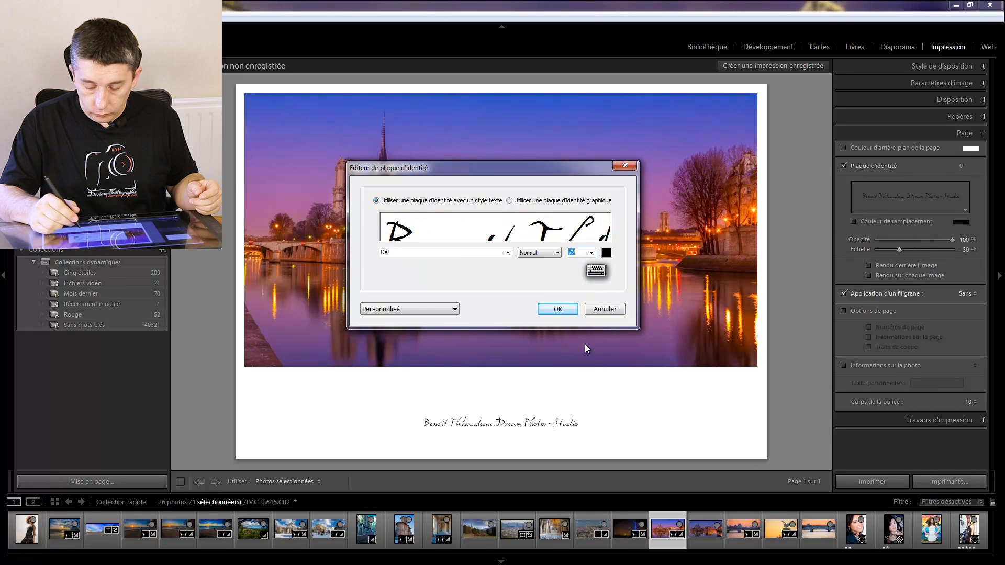
left_click(558, 309)
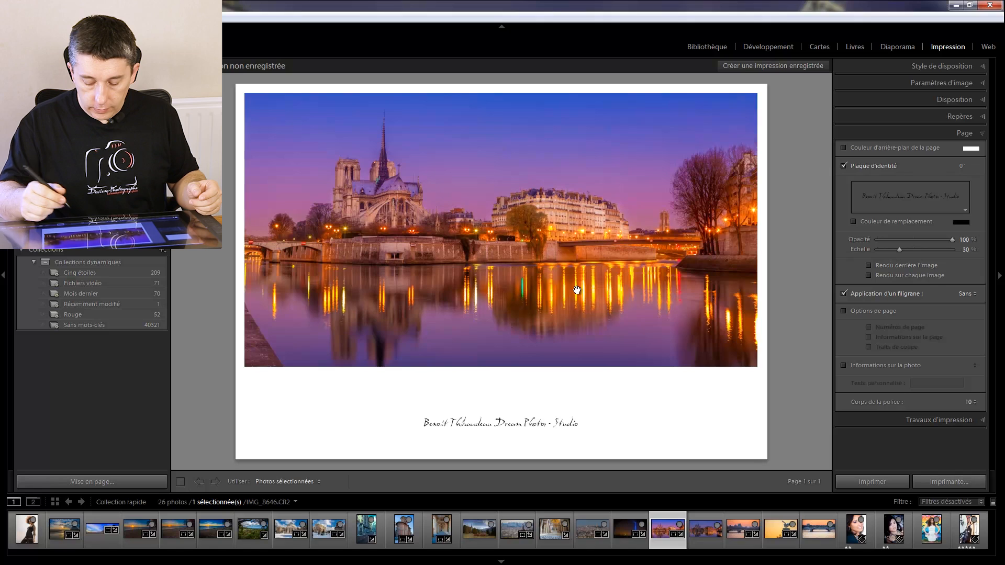
- Select the identity plate on the page and enlarge it on both sides to a scale of about 69 %
left_click(567, 423)
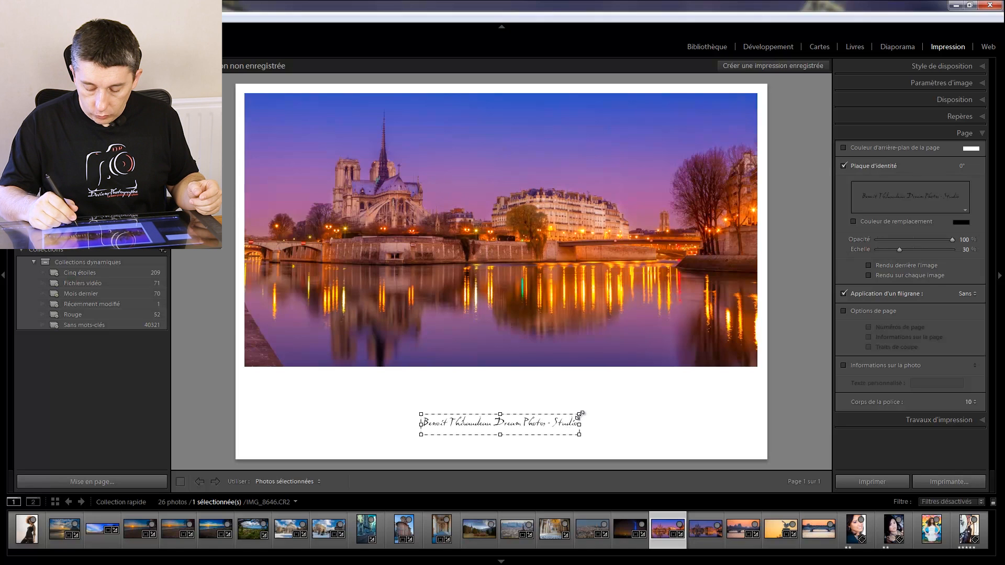
left_click_drag(580, 414, 676, 359)
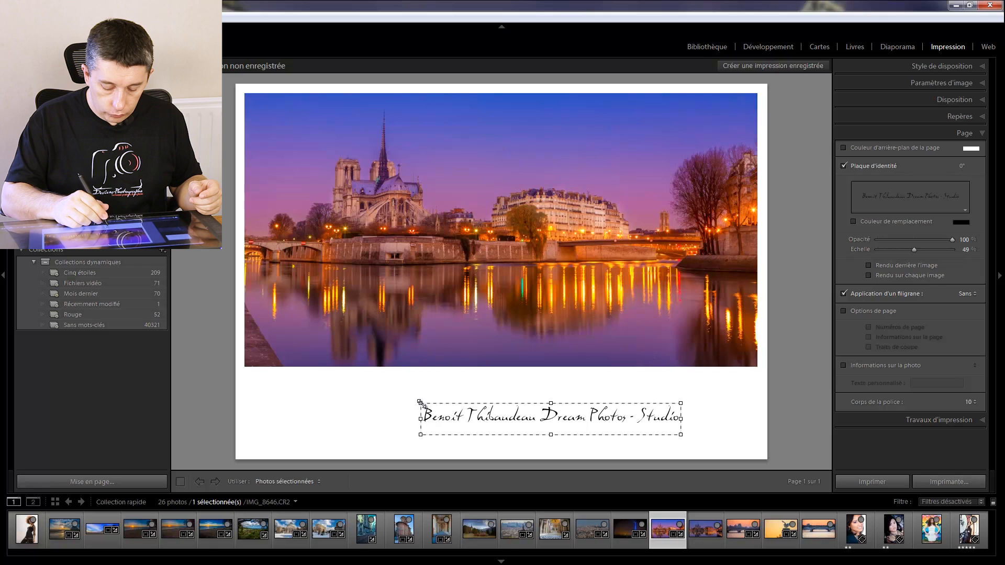
left_click_drag(421, 404, 314, 382)
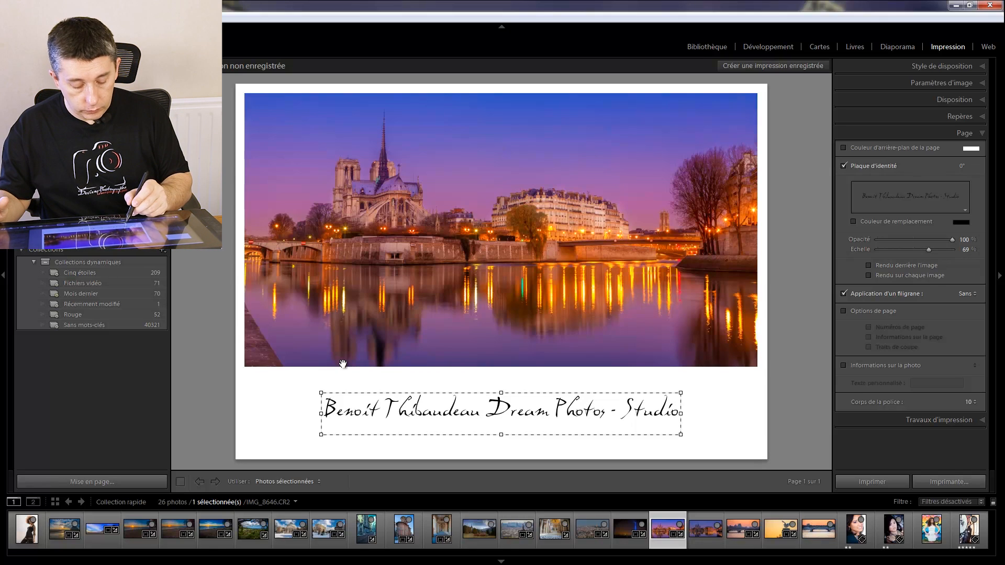
- Resize the identity plate to a scale of about 61 % and move it against the photo's lower-left corner
left_click_drag(320, 393, 402, 414)
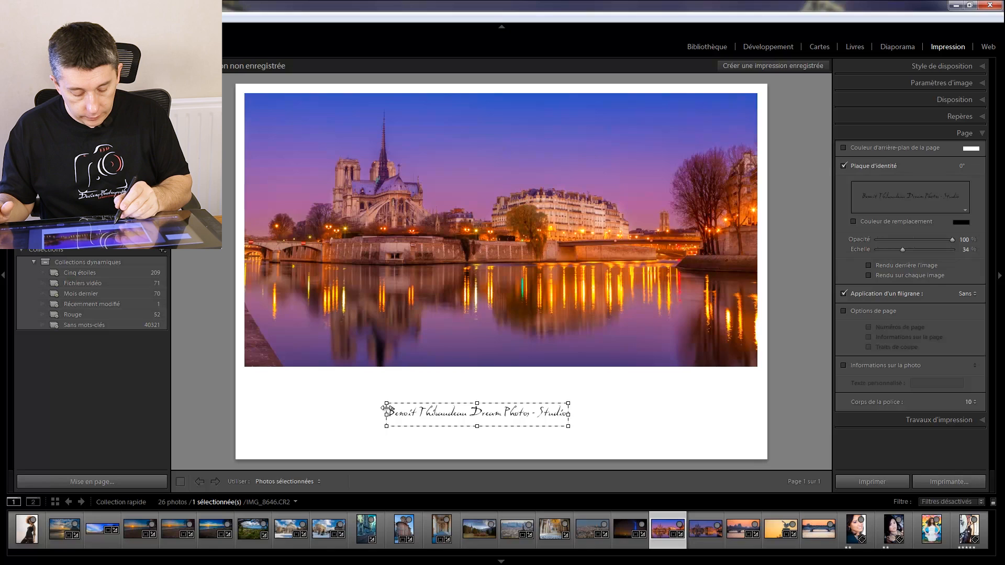
left_click_drag(386, 403, 252, 361)
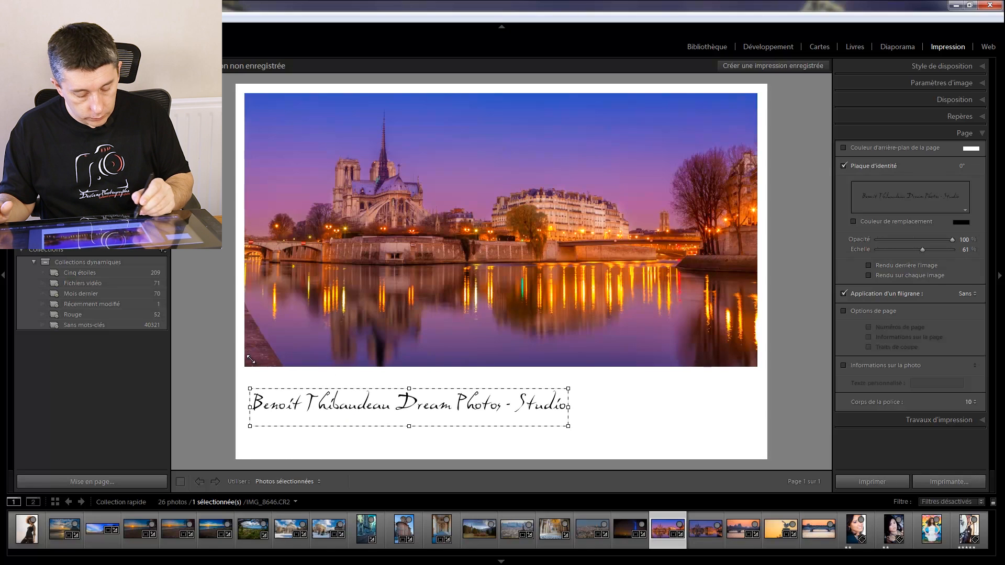
left_click_drag(322, 414, 291, 391)
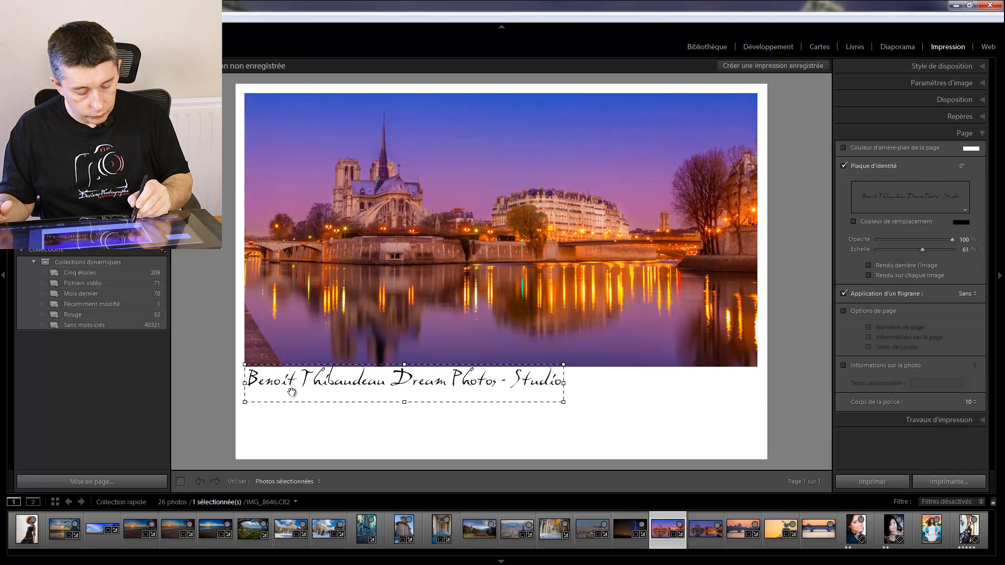
- Try the identity plate at 100 % scale, then reduce it to about 59 % directly below the photo, aligned with its left edge
left_click_drag(563, 365, 707, 318)
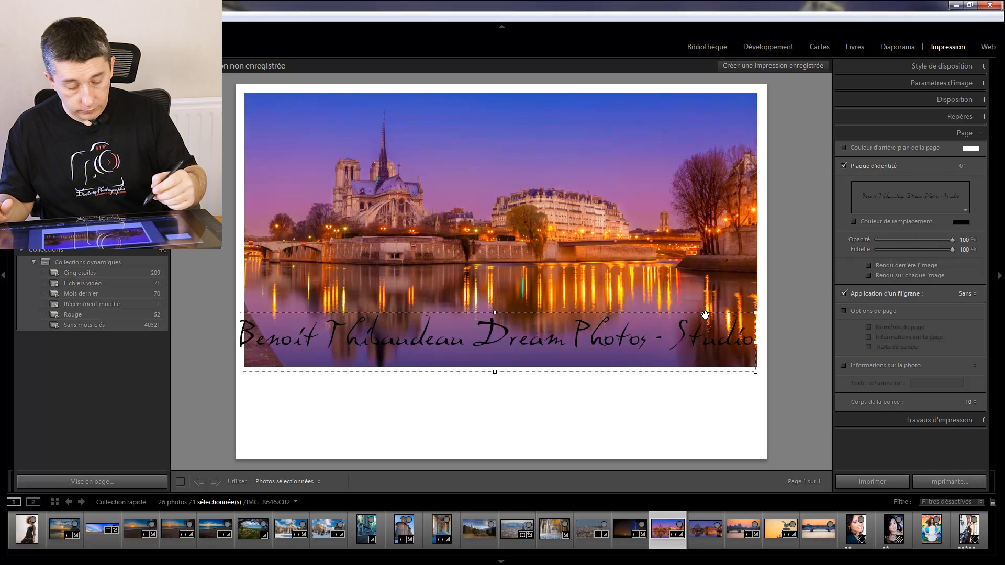
left_click_drag(243, 336, 328, 360)
left_click_drag(468, 381, 409, 378)
mouse_move(320, 384)
left_mouse_down()
mouse_move(305, 385)
mouse_move(332, 385)
left_mouse_up()
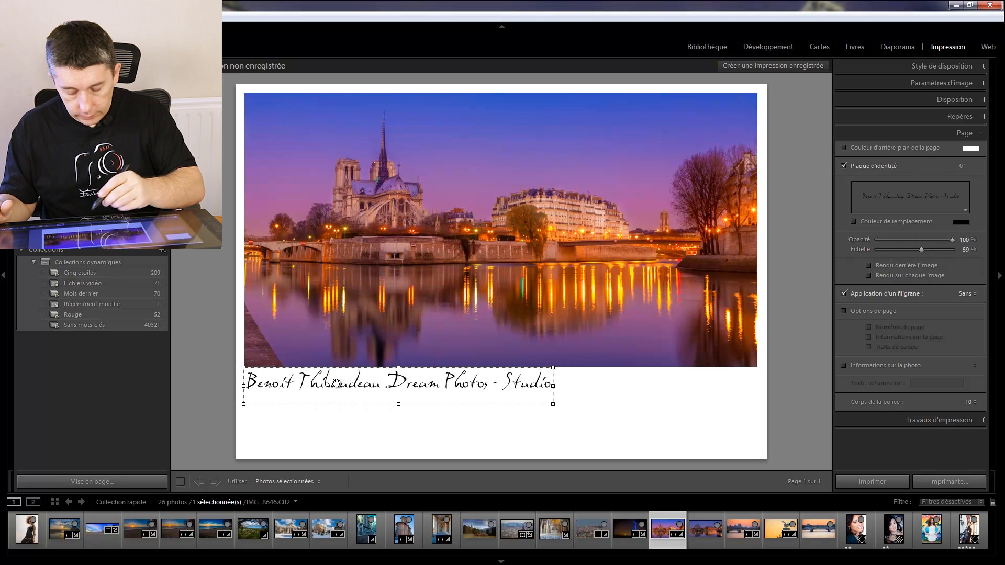
- Enlarge the identity plate to about 99 % scale so it spans the photo's full width over its lower edge
left_click_drag(554, 367, 594, 345)
left_click_drag(388, 372, 492, 363)
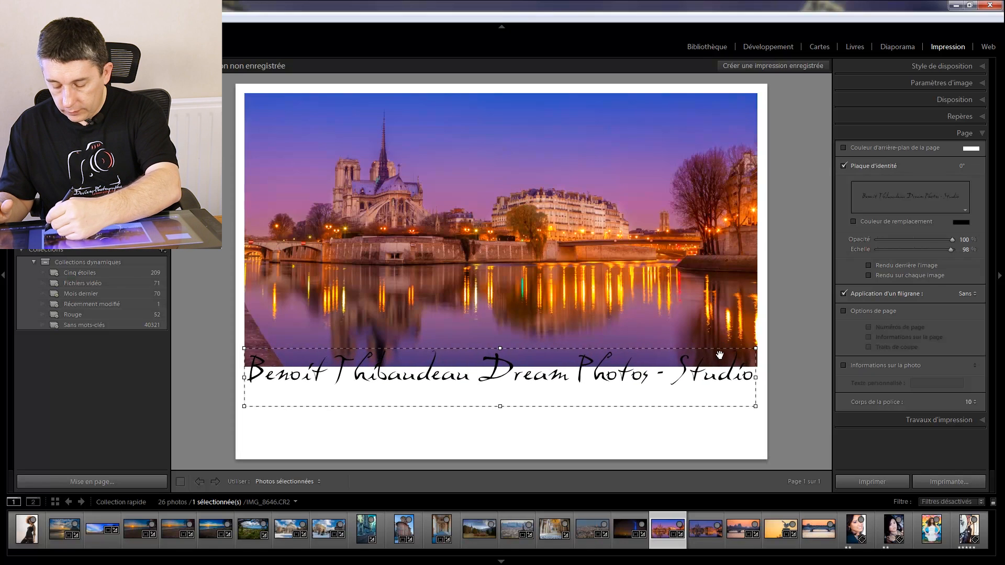
left_click_drag(753, 349, 754, 348)
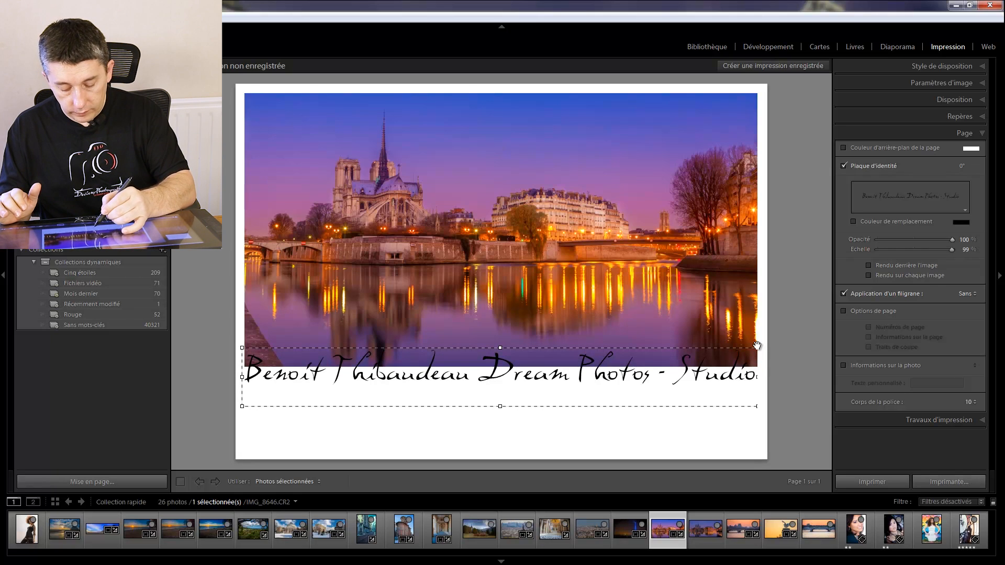
- Reduce the identity plate to about 54 % scale and position it slightly lower, centred below the photo
left_click_drag(500, 348, 500, 364)
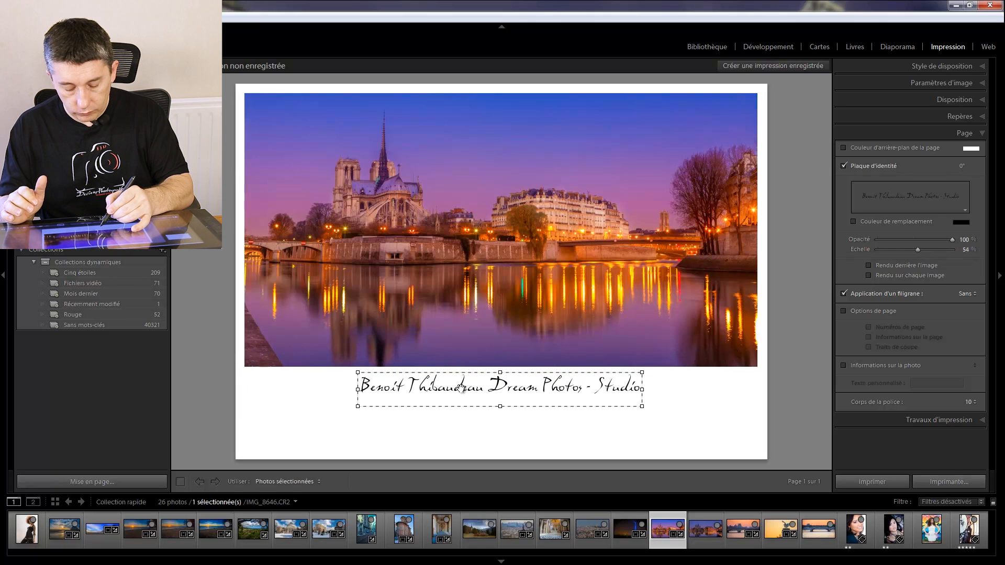
left_click_drag(462, 390, 462, 397)
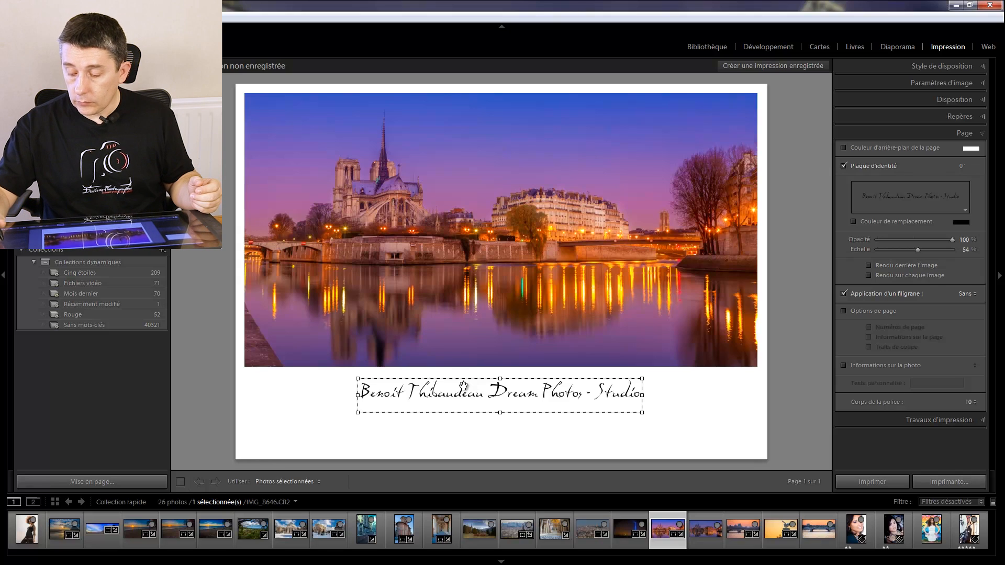
- Switch the identity plate to a graphic one, using the signature-sombre.png image file
left_click(945, 193)
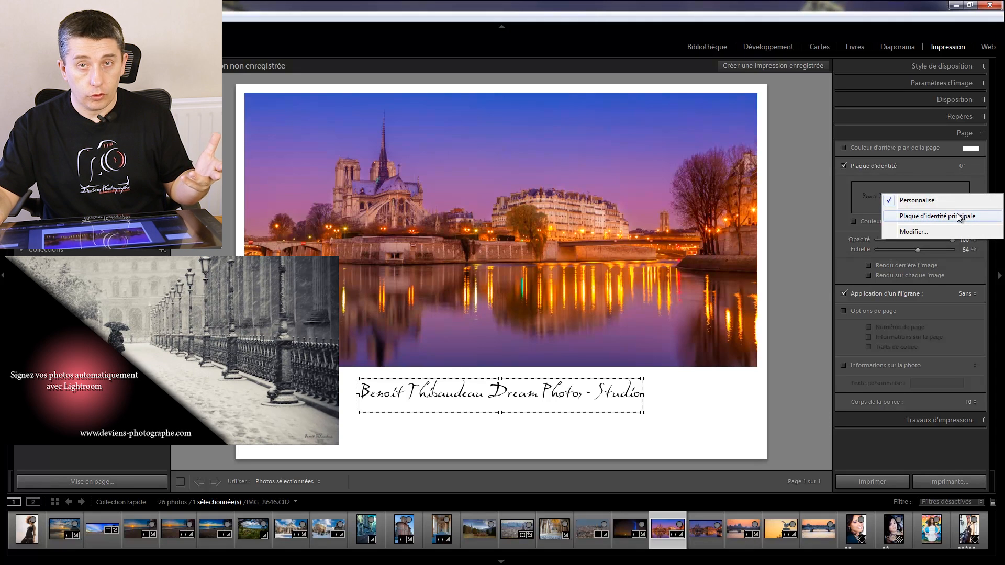
left_click(937, 231)
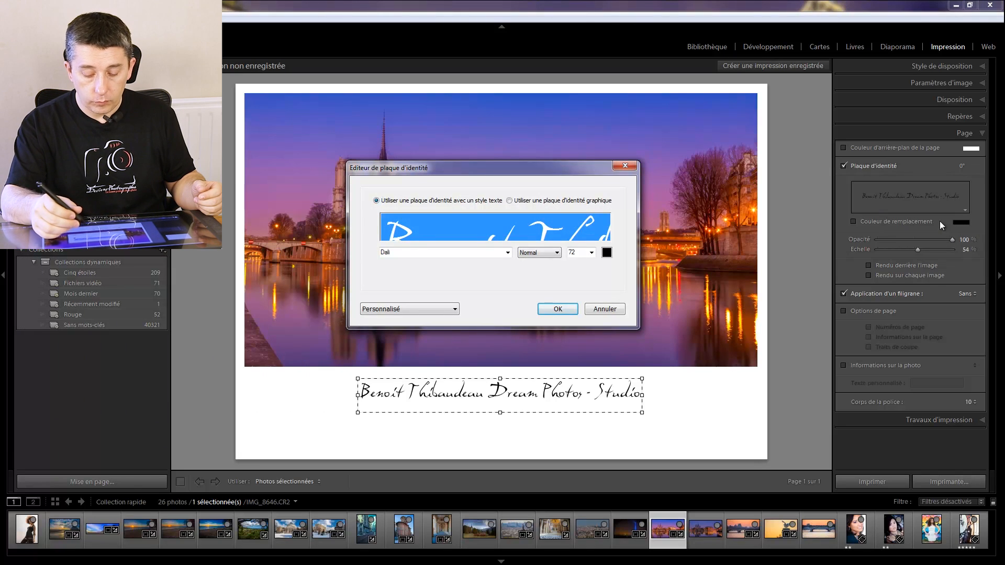
left_click(509, 200)
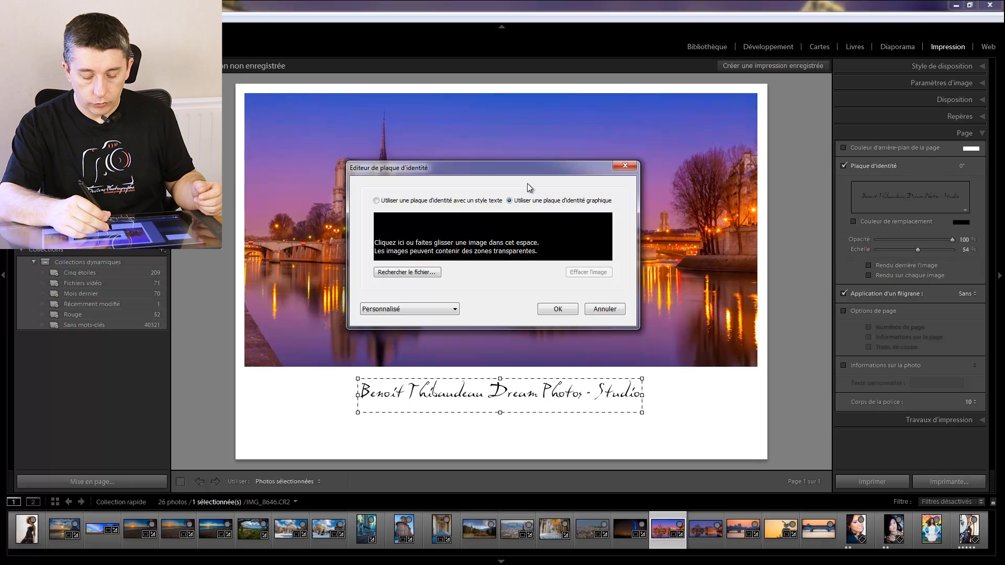
left_click(412, 274)
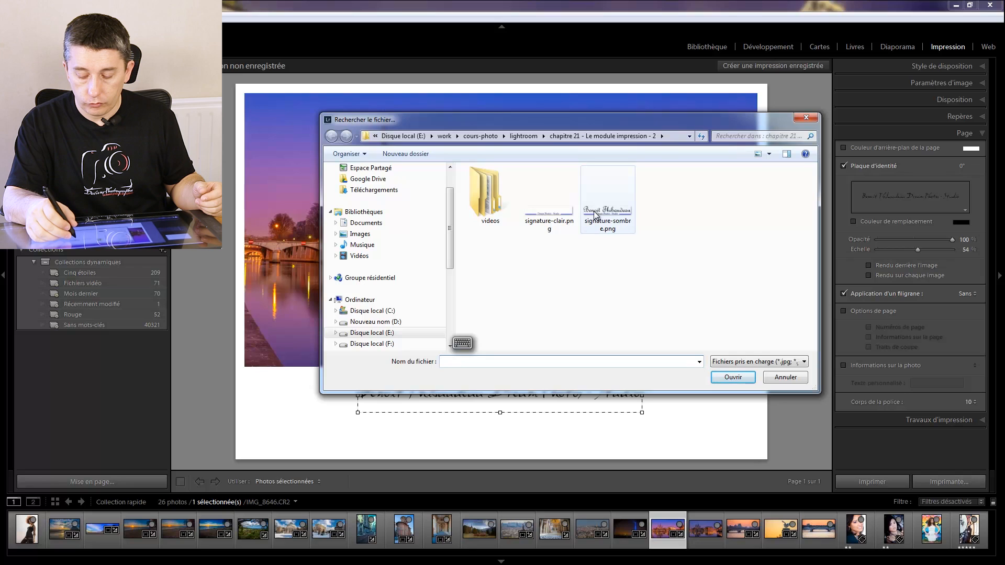
left_click(605, 199)
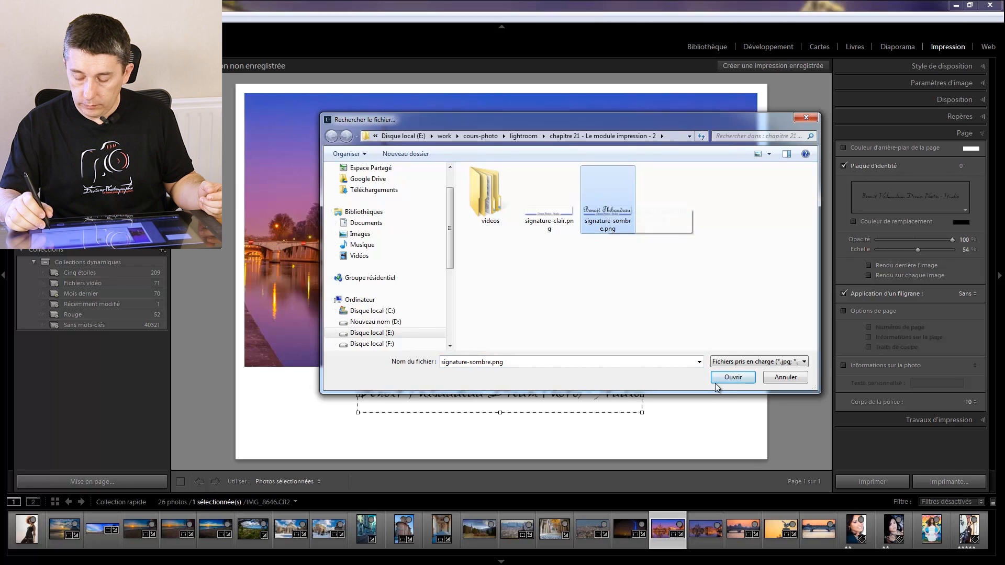
left_click(732, 378)
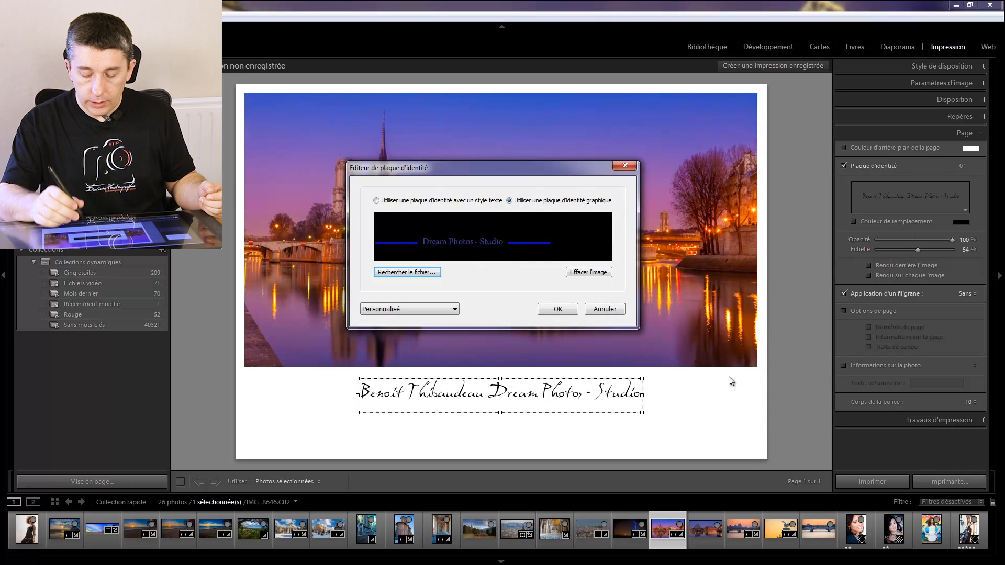
left_click(558, 310)
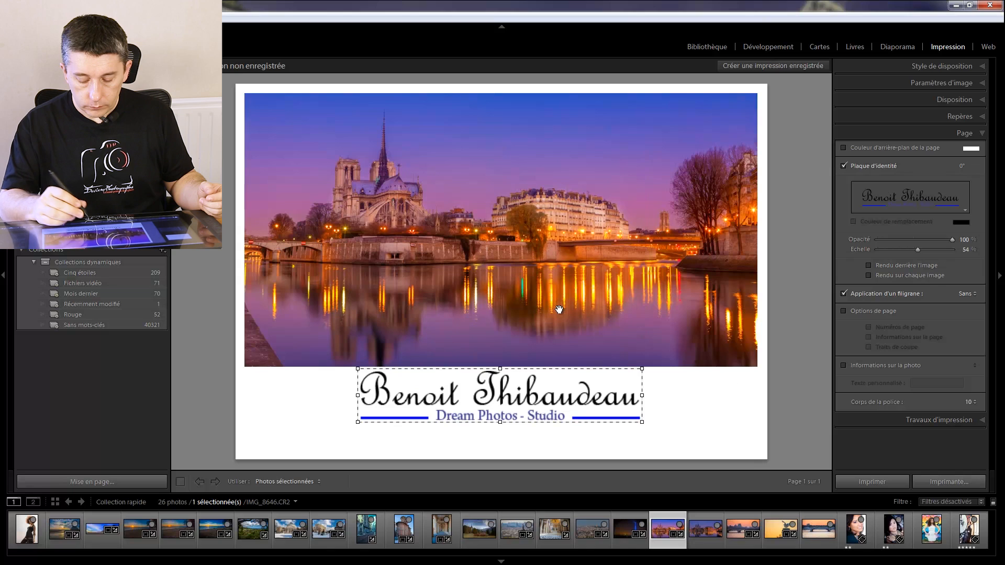
- Move the graphic signature slightly further below the photo and reduce its scale to about 33 %
left_click_drag(520, 408, 520, 414)
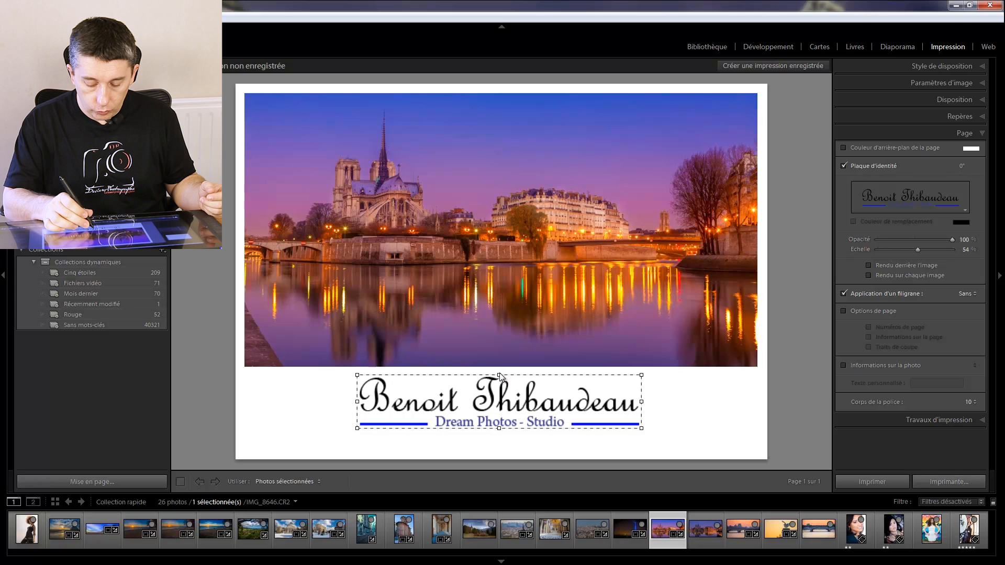
left_click_drag(499, 373, 498, 393)
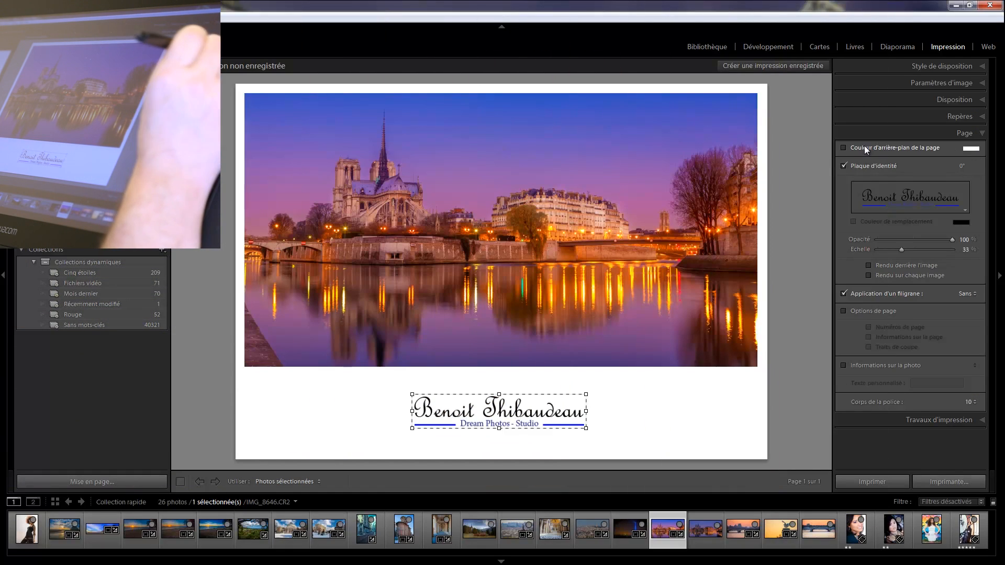
- Try a blue-violet page background colour and set it back to white
left_click(971, 148)
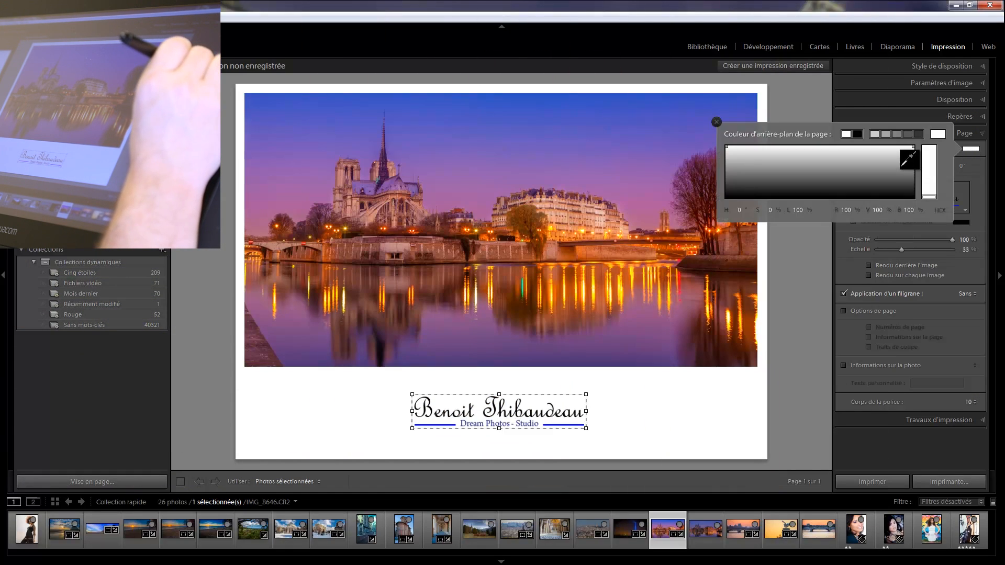
left_click_drag(902, 166, 694, 117)
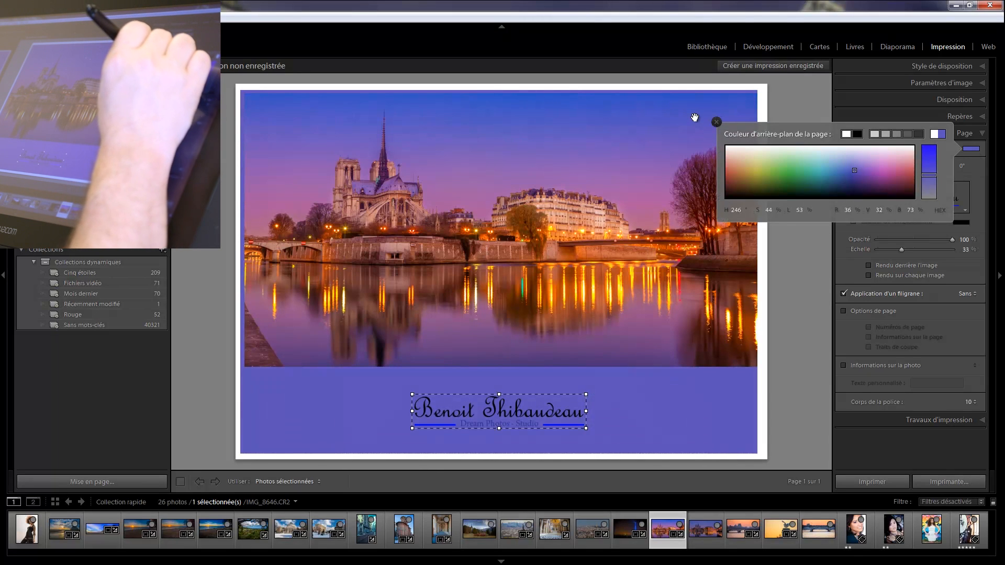
left_click_drag(762, 159, 727, 145)
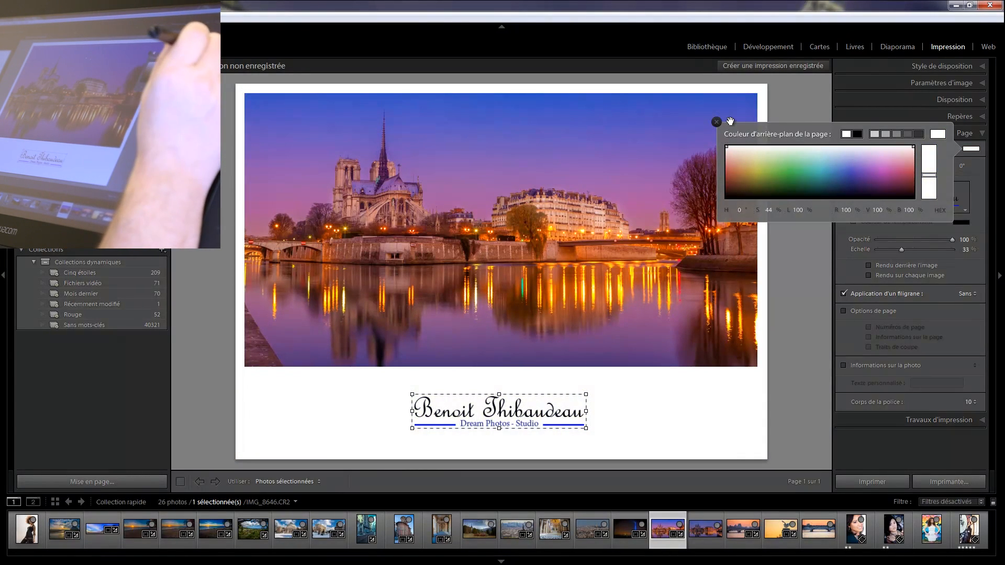
left_click(978, 184)
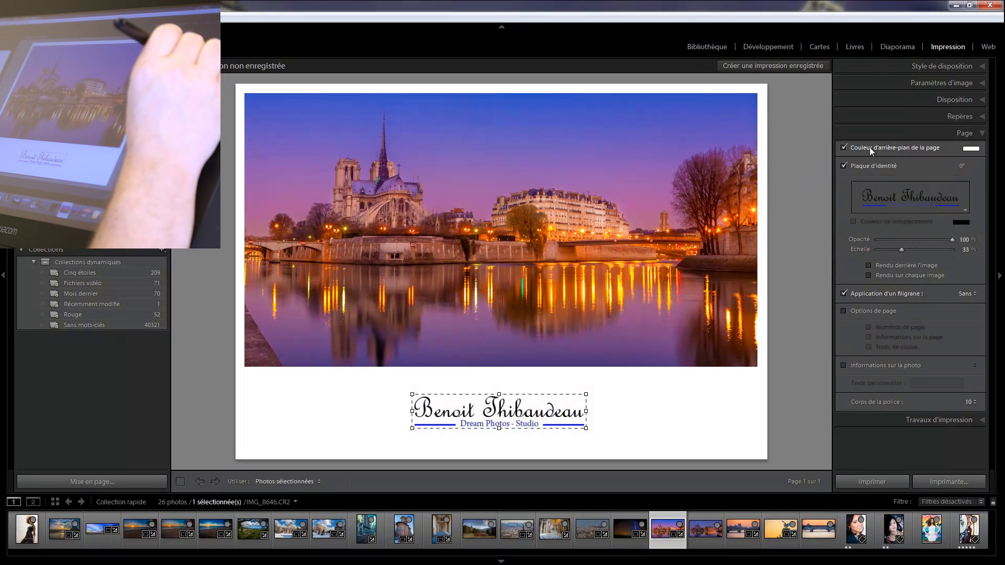
left_click(845, 147)
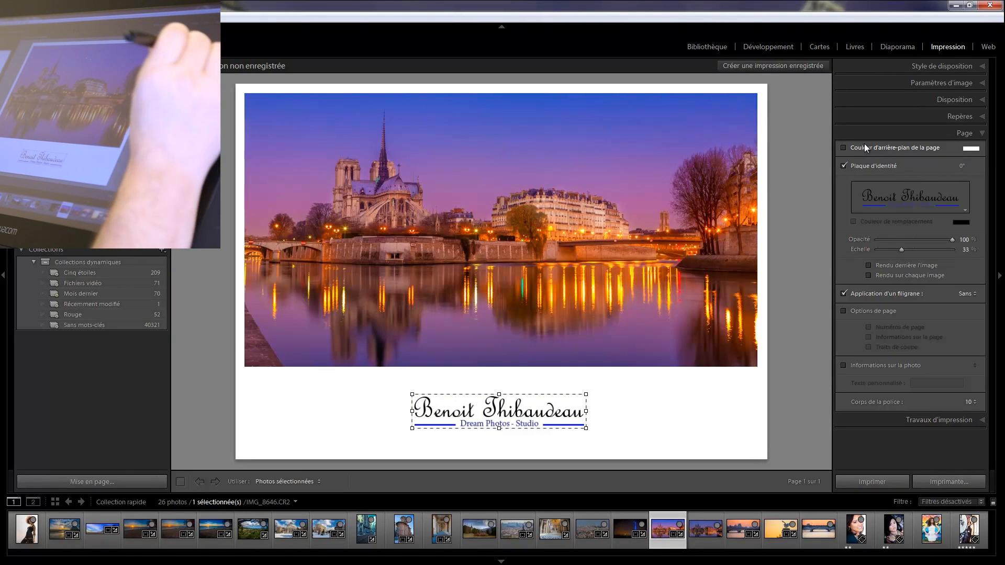
- Set the page background colour to black
left_click(971, 149)
left_click_drag(886, 168, 858, 198)
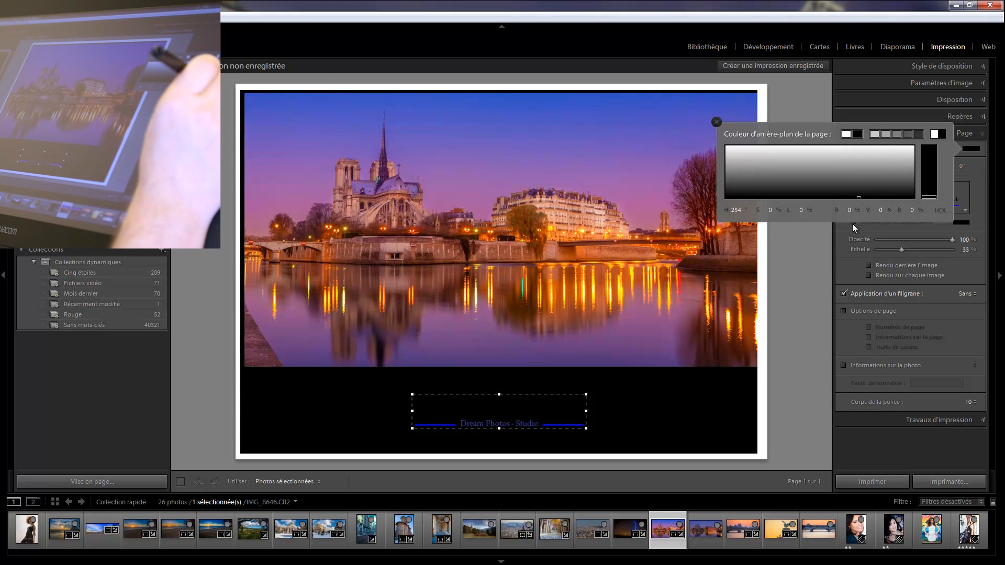
left_click(977, 211)
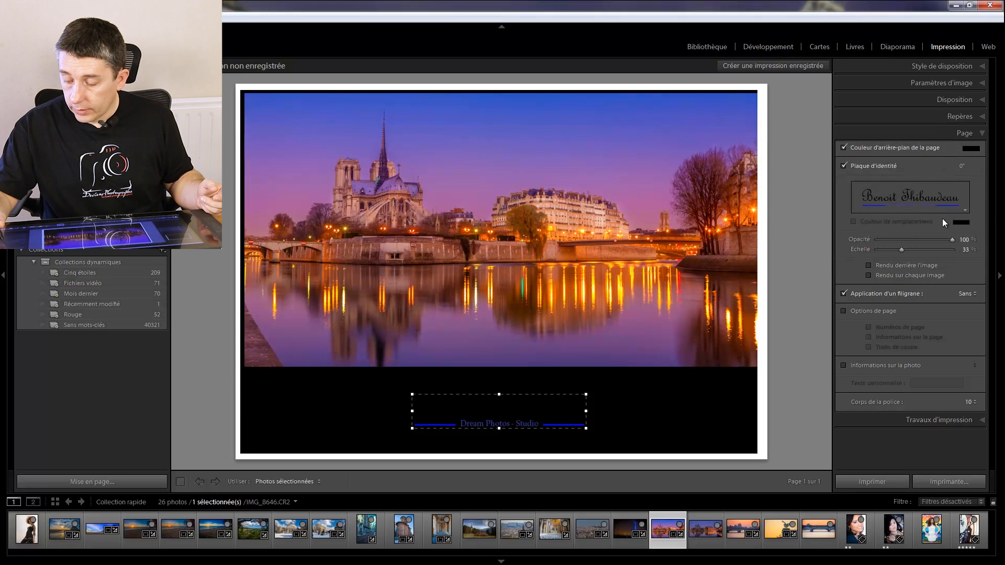
- Replace the graphic identity plate's image with the light signature file signature-clair.png
left_click(944, 201)
left_click(936, 237)
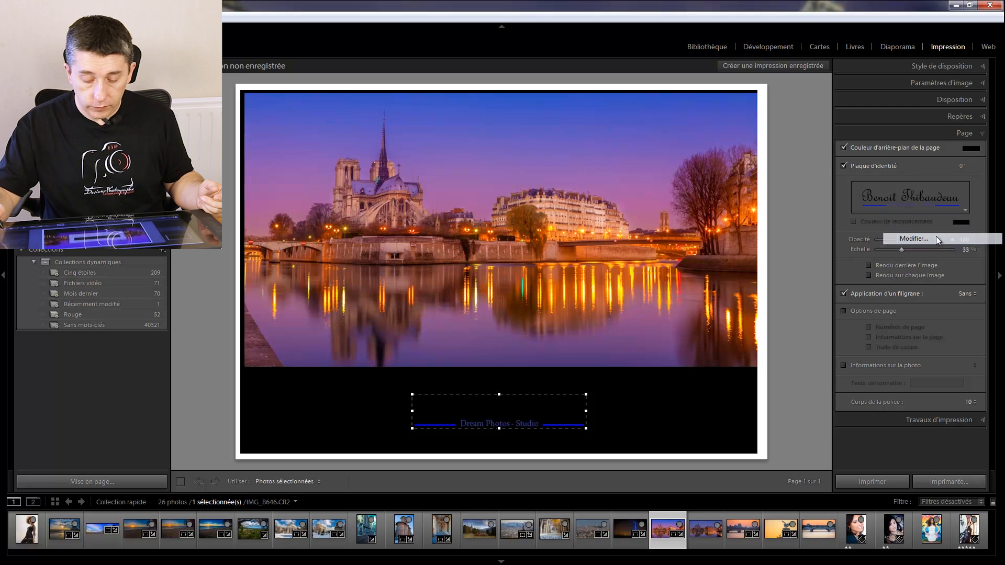
left_click(588, 272)
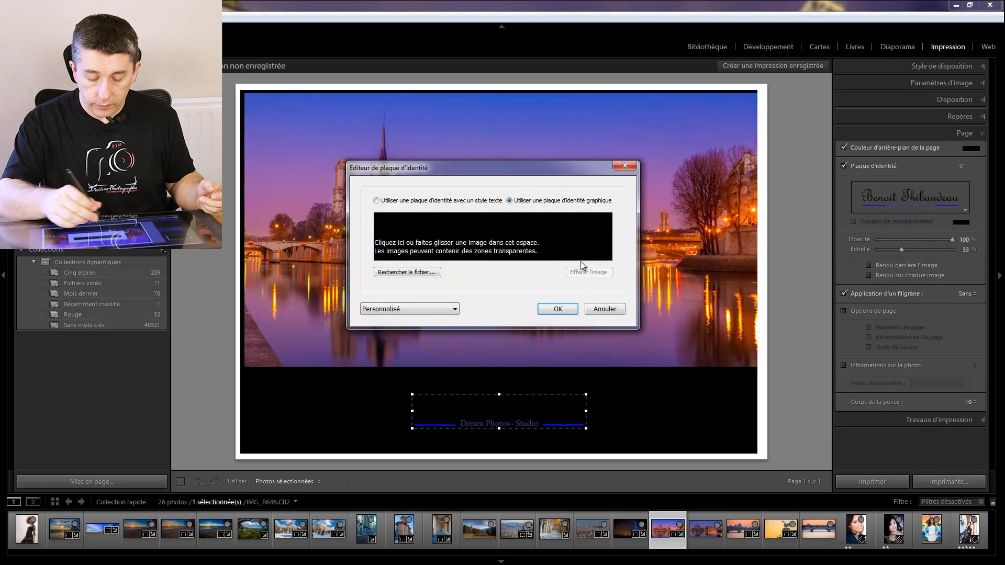
left_click(407, 272)
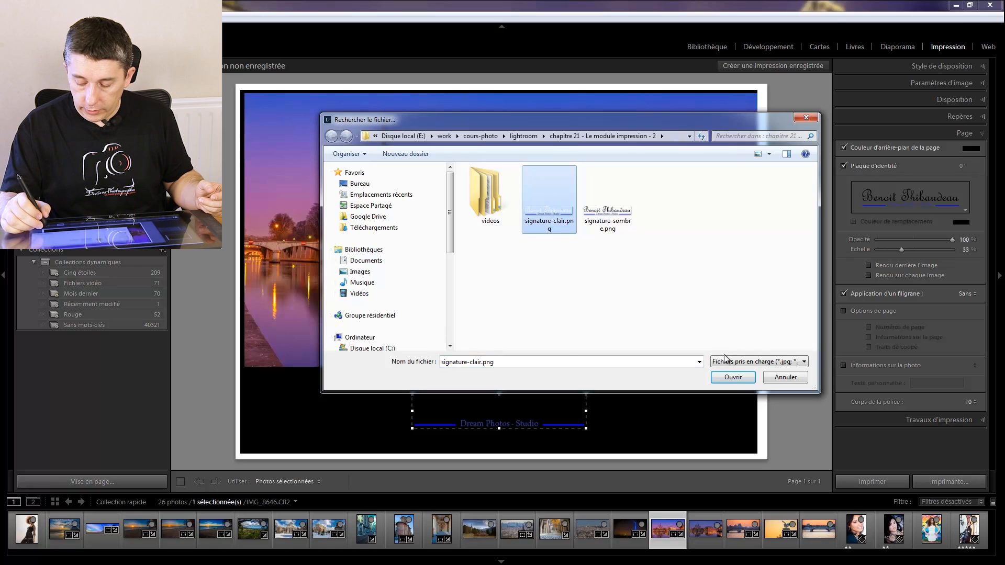
left_click(731, 377)
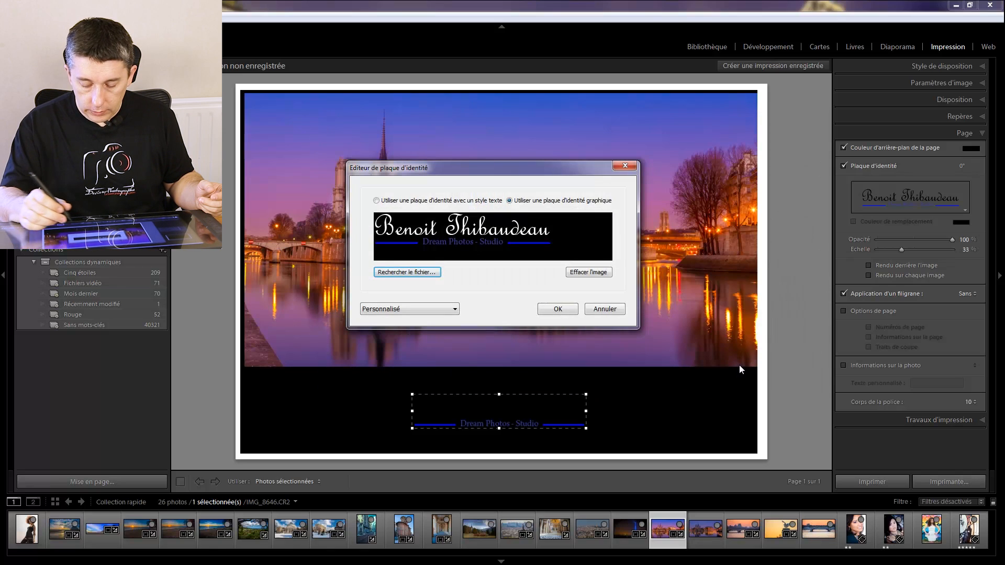
left_click(558, 308)
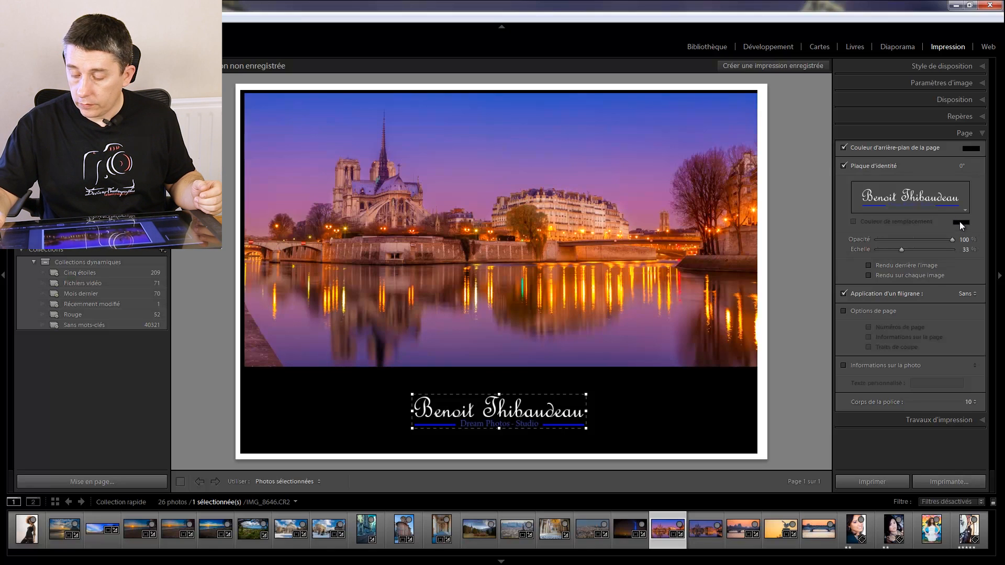
- Switch to the main identity plate and replace it with a graphic plate using signature-sombre.png
left_click(956, 203)
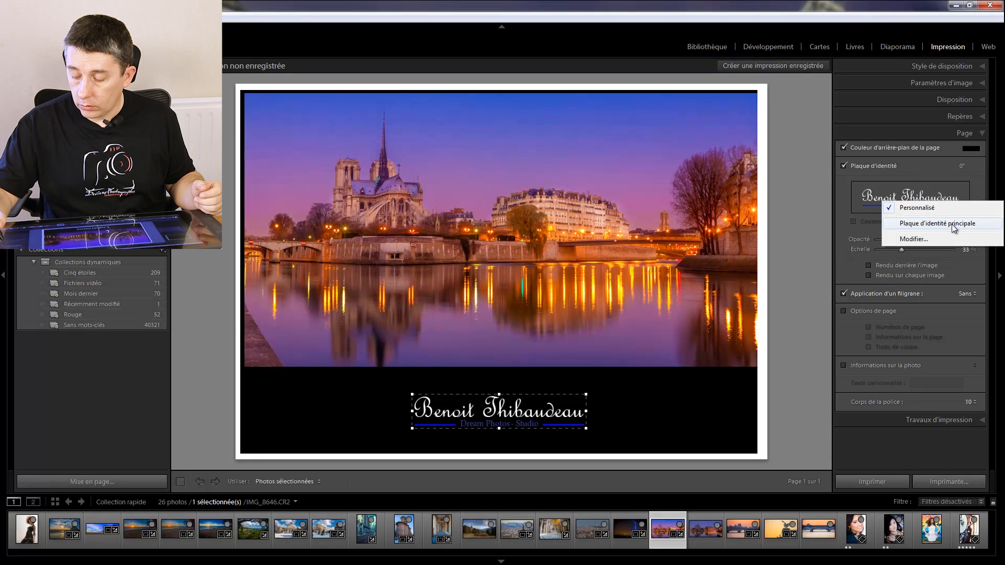
left_click(952, 224)
left_click(944, 203)
left_click(939, 228)
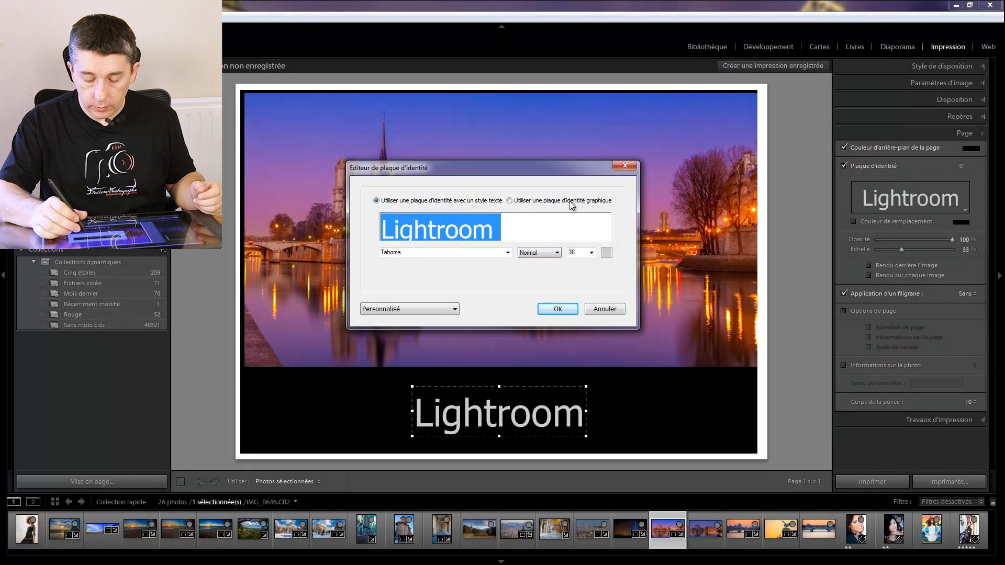
left_click(572, 204)
left_click(422, 272)
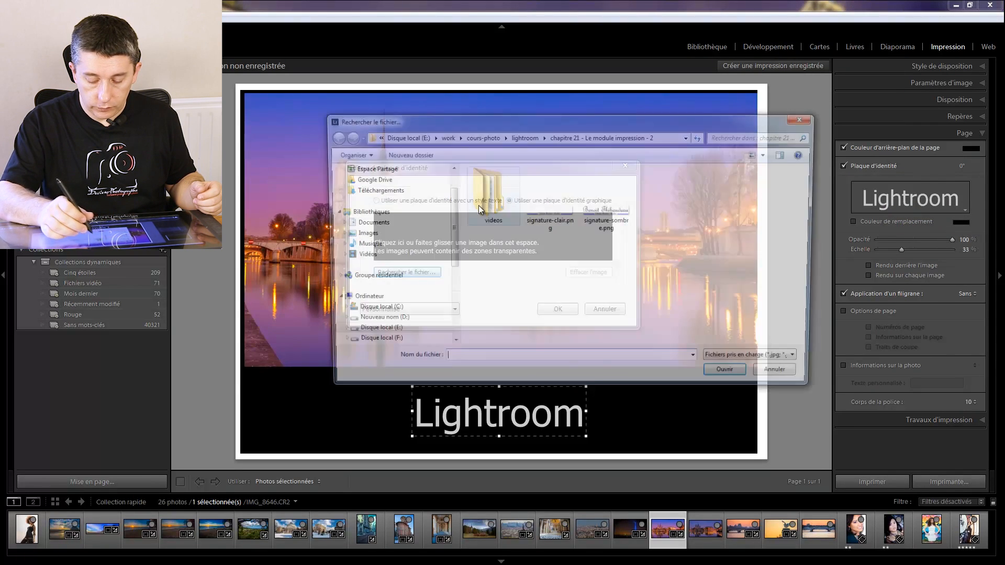
left_click(607, 207)
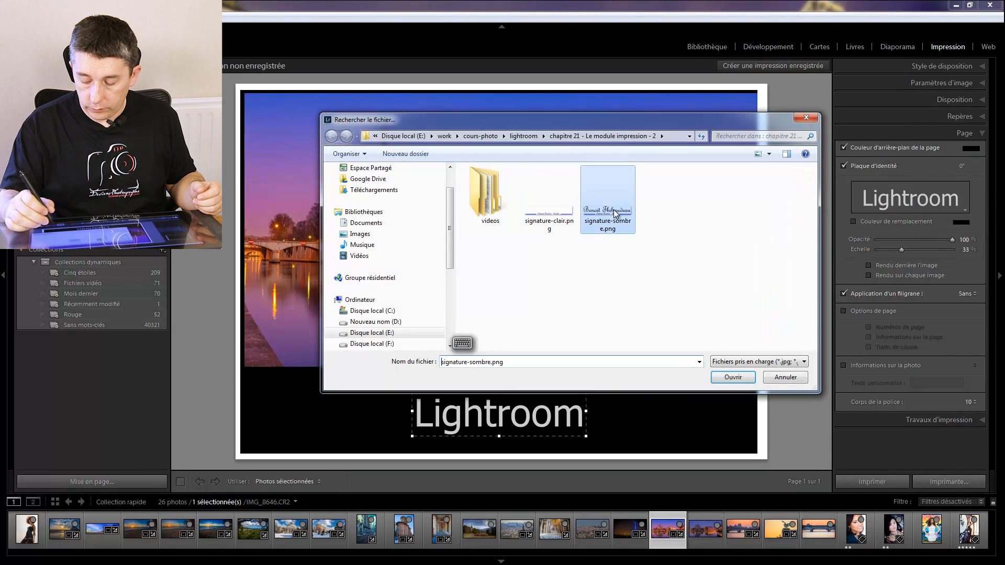
left_click(732, 377)
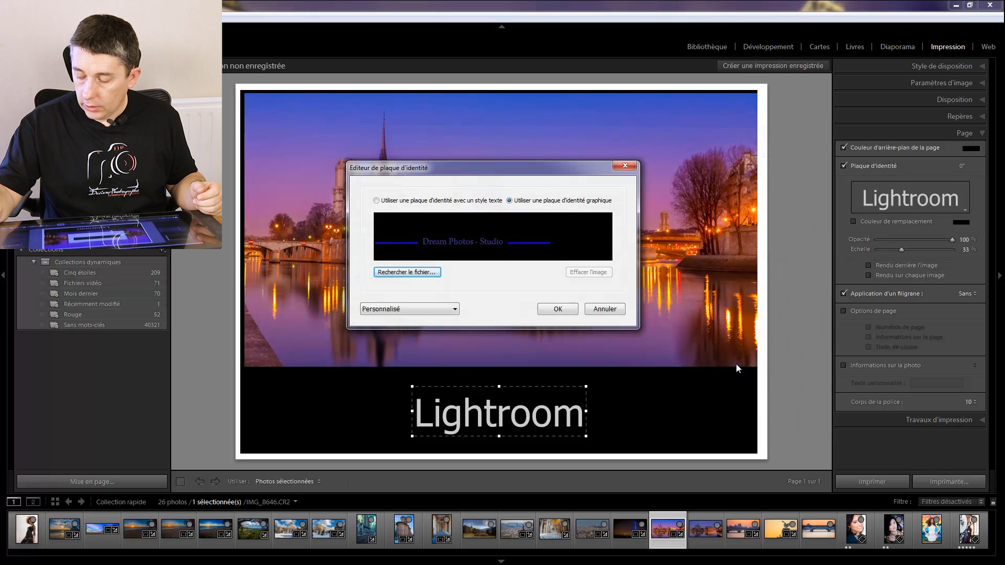
left_click(556, 309)
- Set the page background colour to white and disable the background colour option
left_click(969, 150)
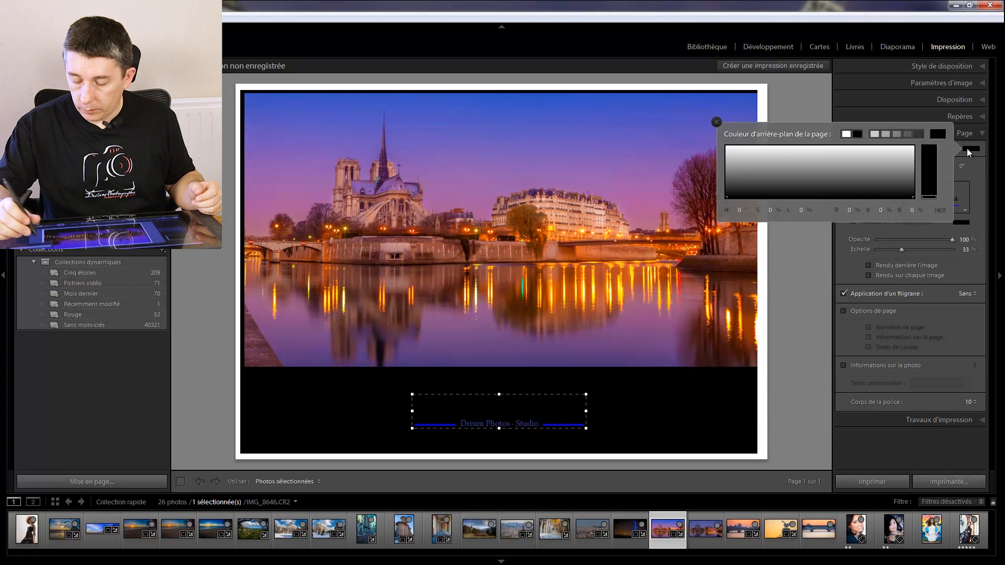
left_click_drag(764, 152, 717, 126)
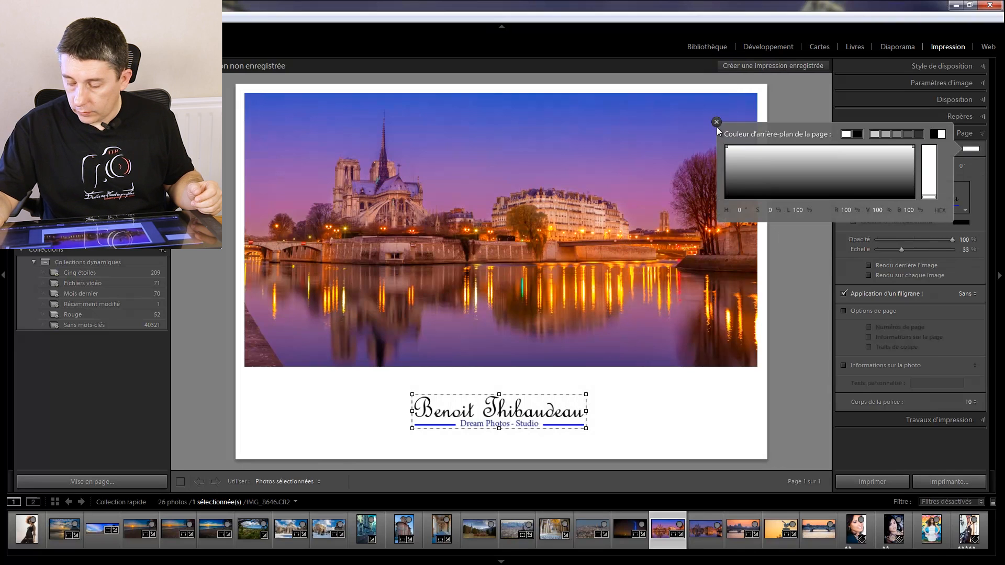
left_click(716, 124)
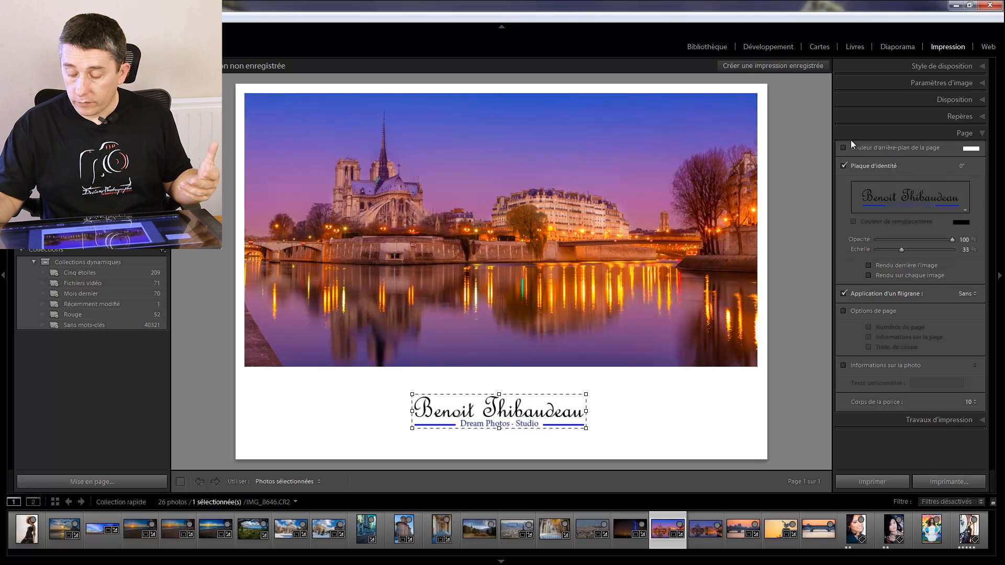
- Enable the page options, trying page numbers and page information one at a time and leaving both off
left_click(843, 310)
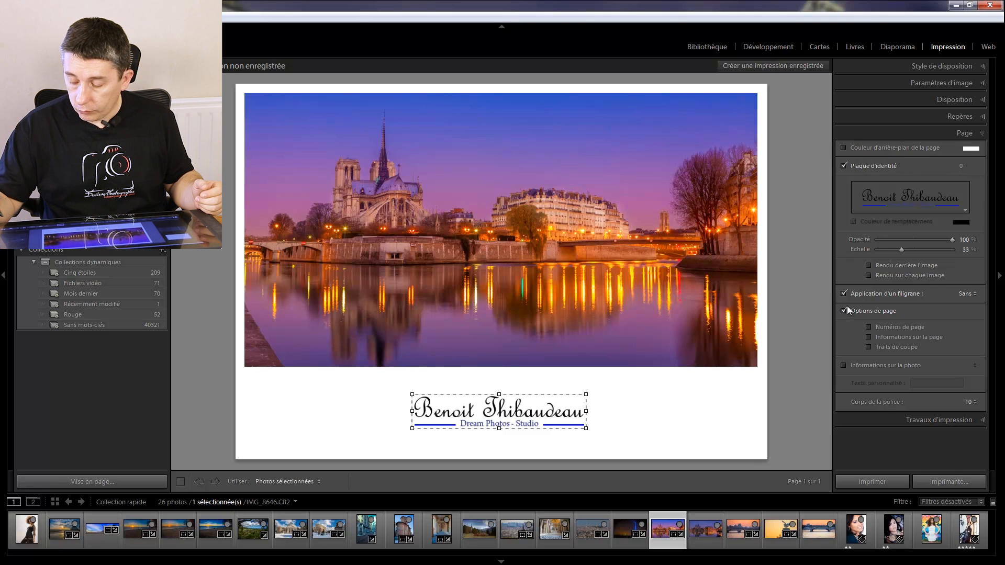
left_click(912, 337)
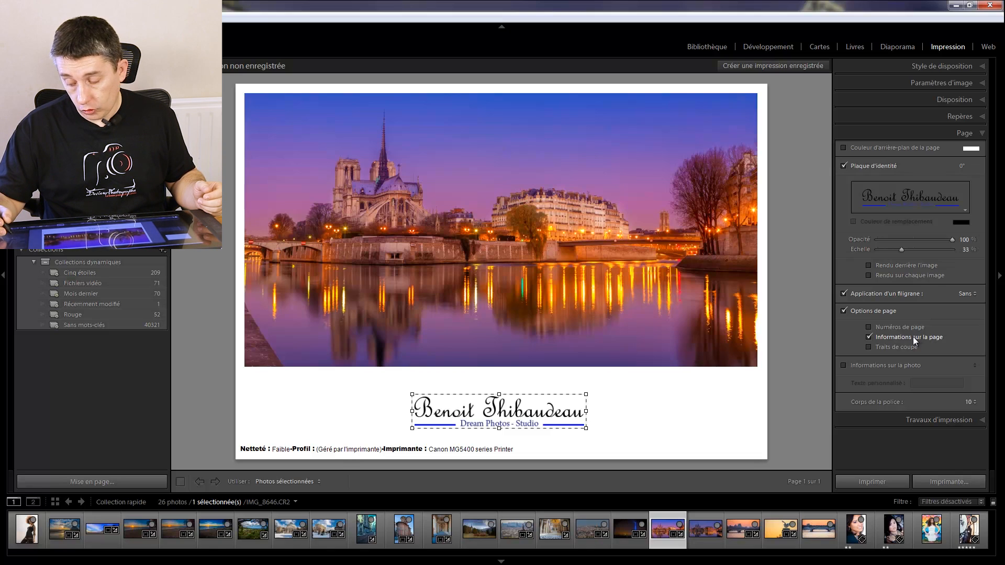
left_click(912, 337)
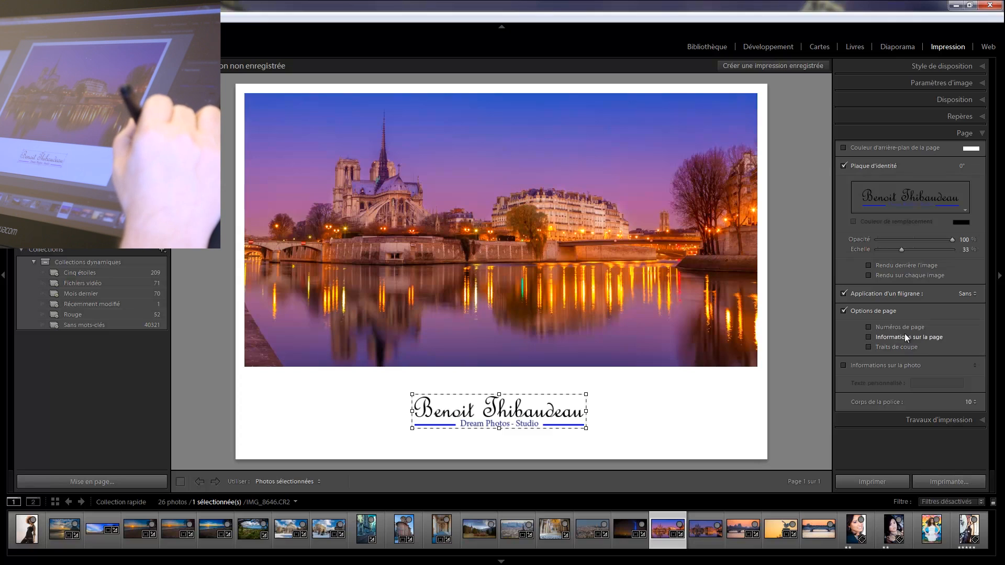
- Try showing the Matériel photo information below the photo and turn photo information off again
left_click(885, 365)
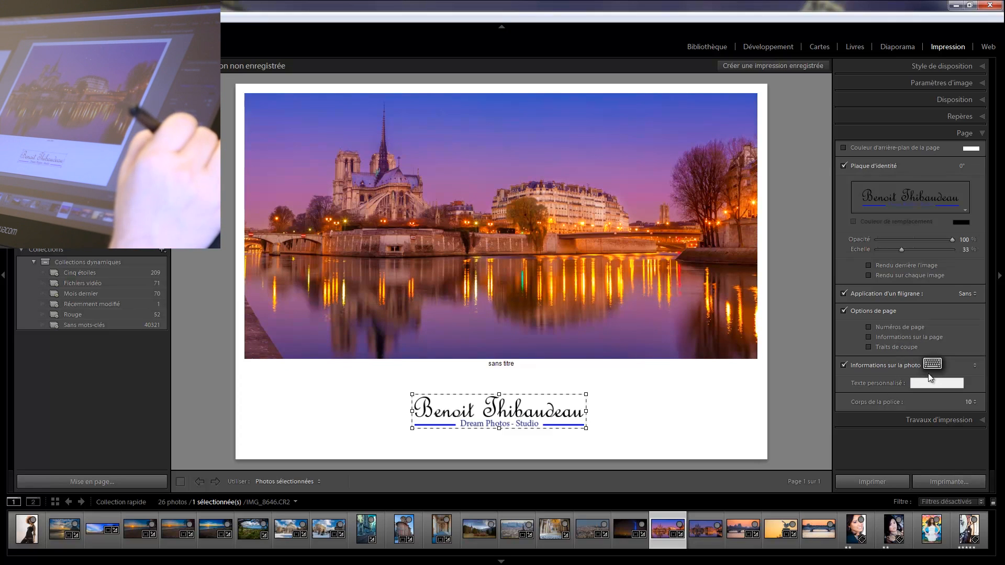
left_click(972, 365)
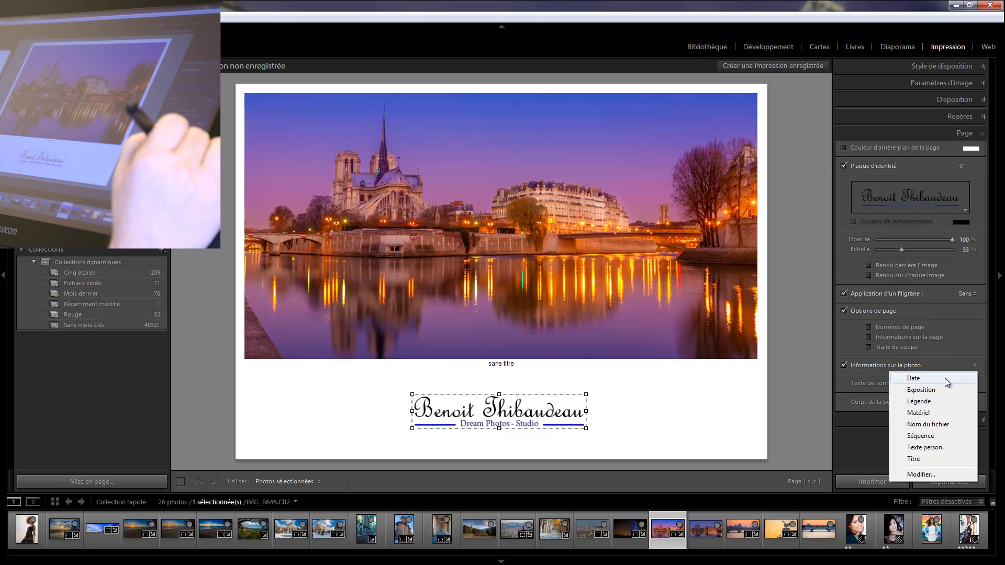
left_click(931, 413)
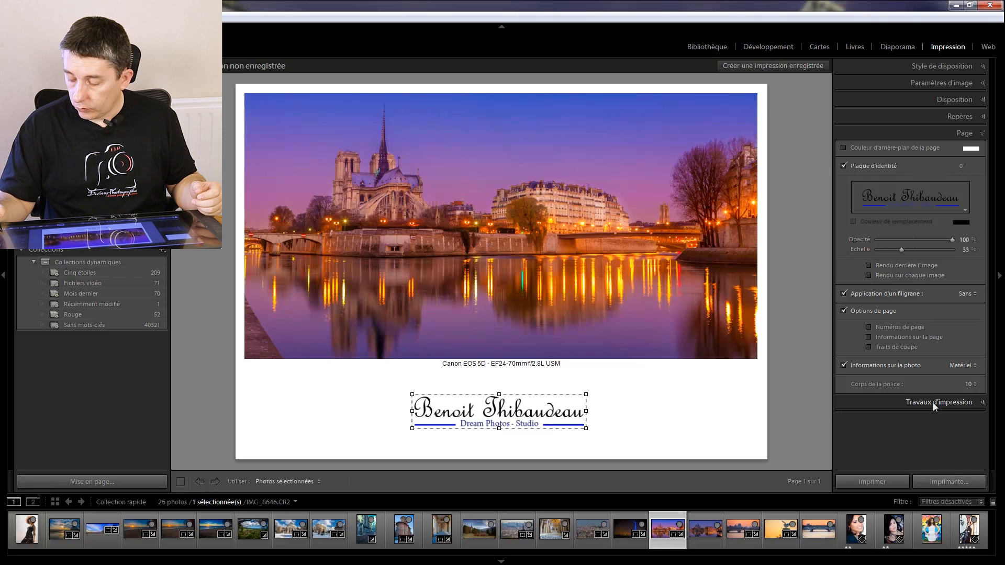
left_click(966, 366)
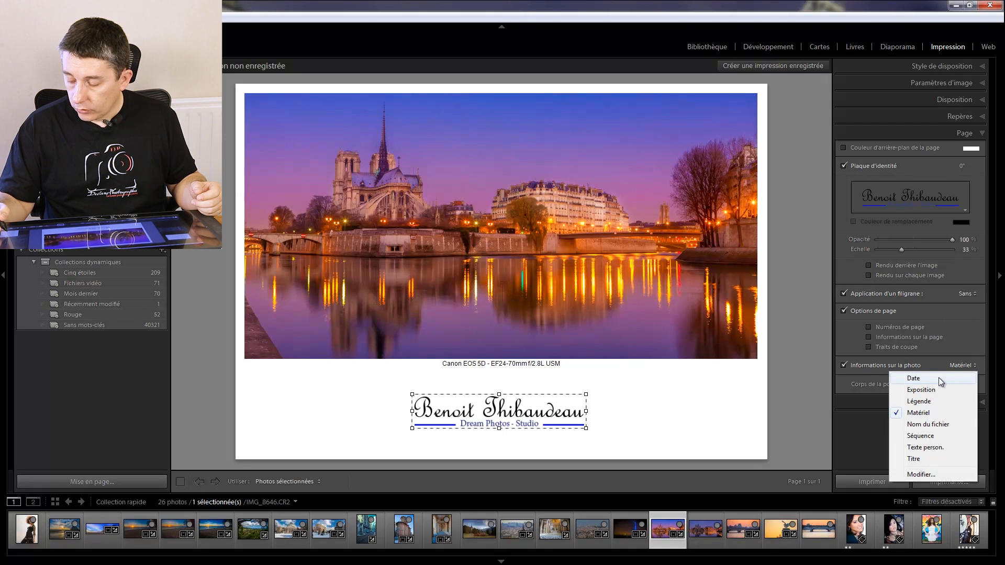
left_click(936, 360)
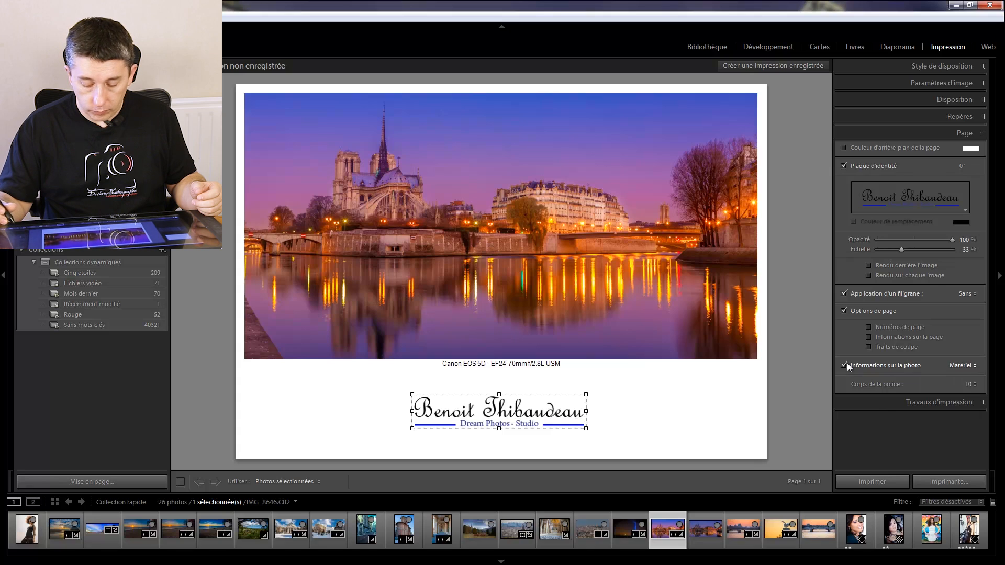
left_click(846, 364)
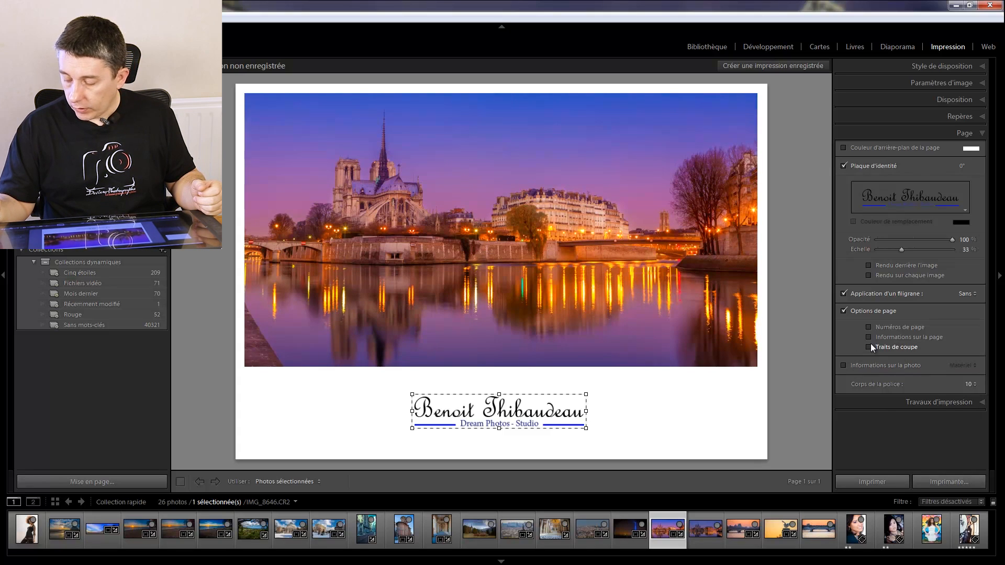
- Open the print job settings and review the available print sharpening levels and media types, leaving Faible and Brillant selected
left_click(952, 402)
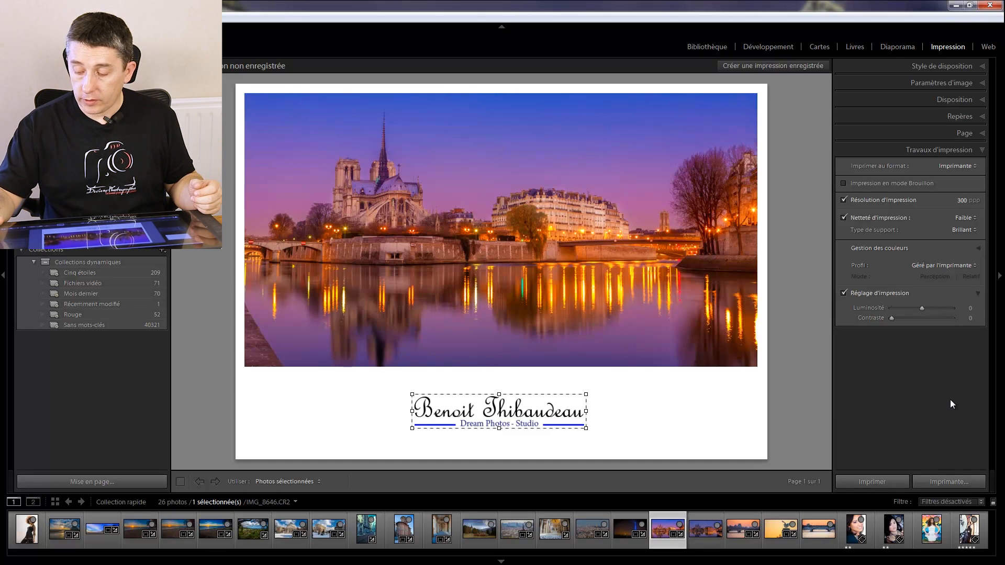
left_click(966, 219)
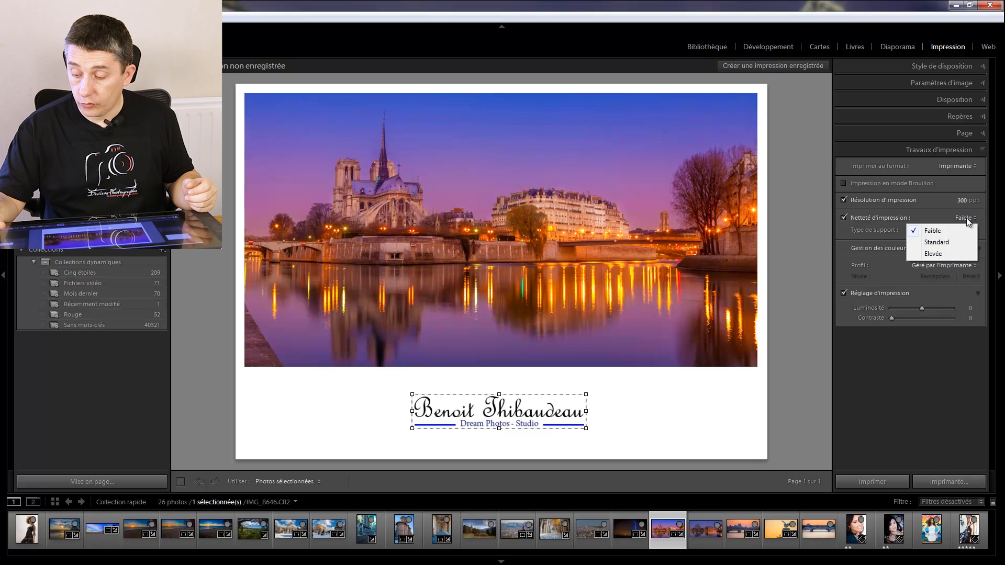
left_click(966, 217)
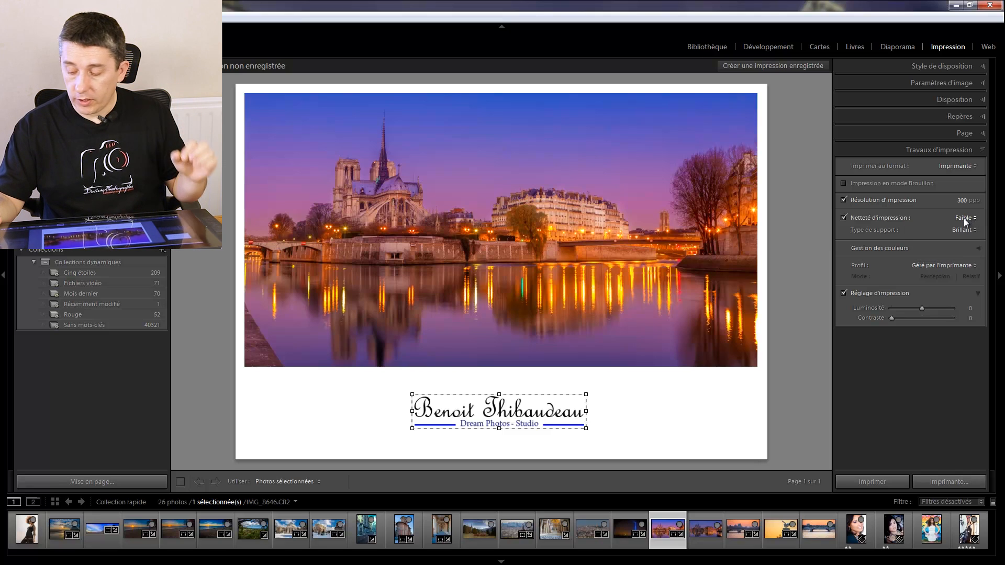
left_click(967, 234)
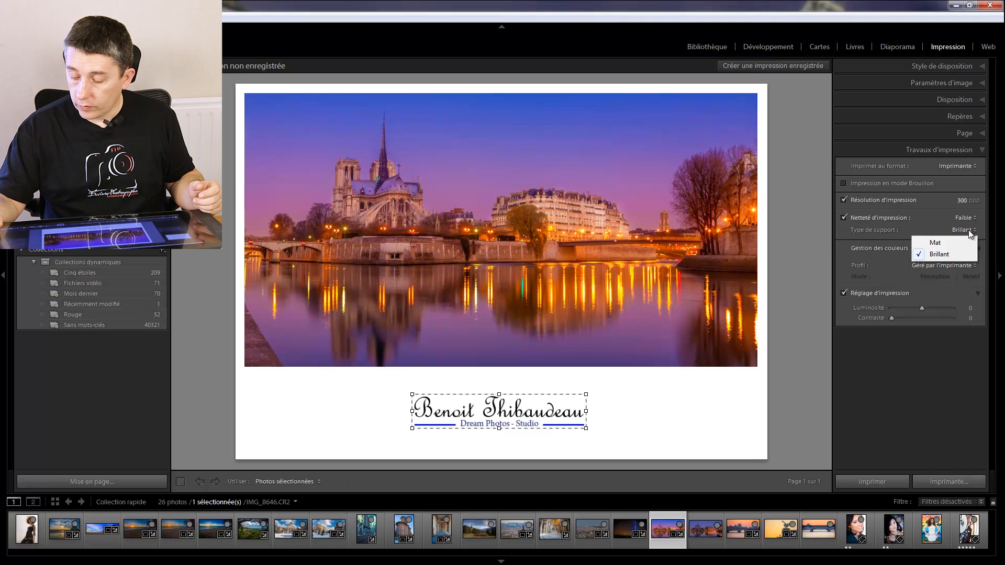
left_click(965, 231)
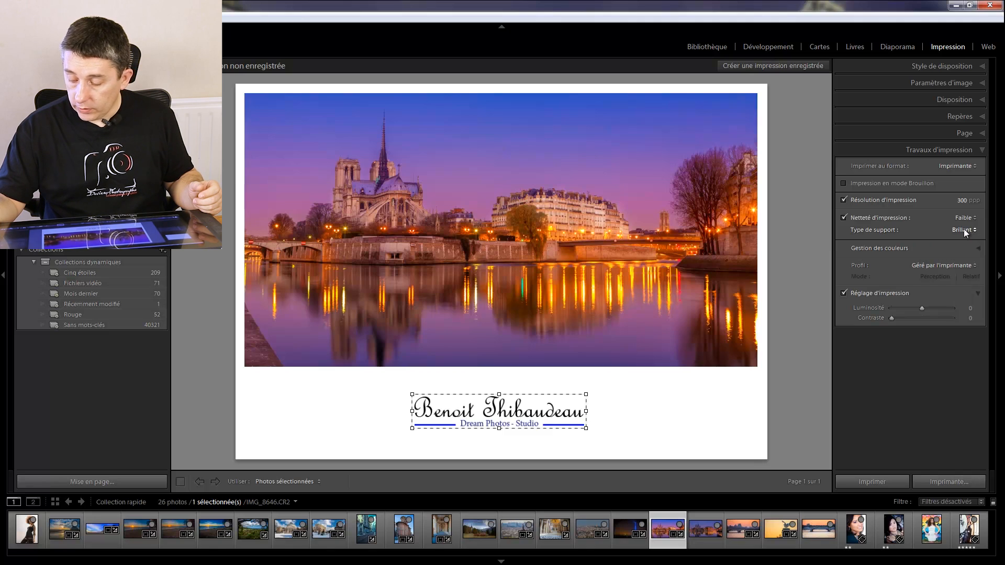
- Review the colour management profile choices, including the list of other printer profiles, and cancel without adding any
left_click(953, 267)
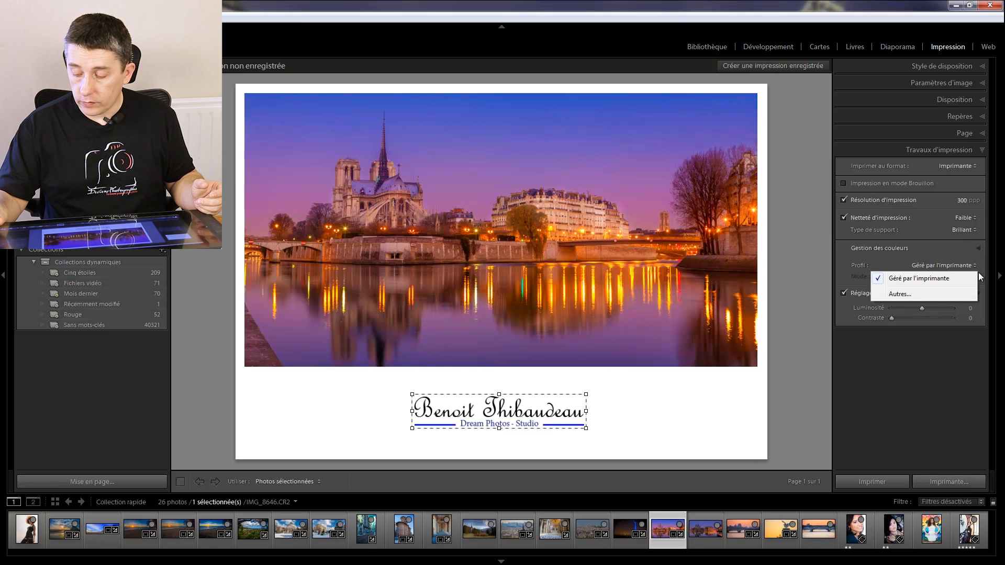
left_click(966, 268)
left_click(953, 268)
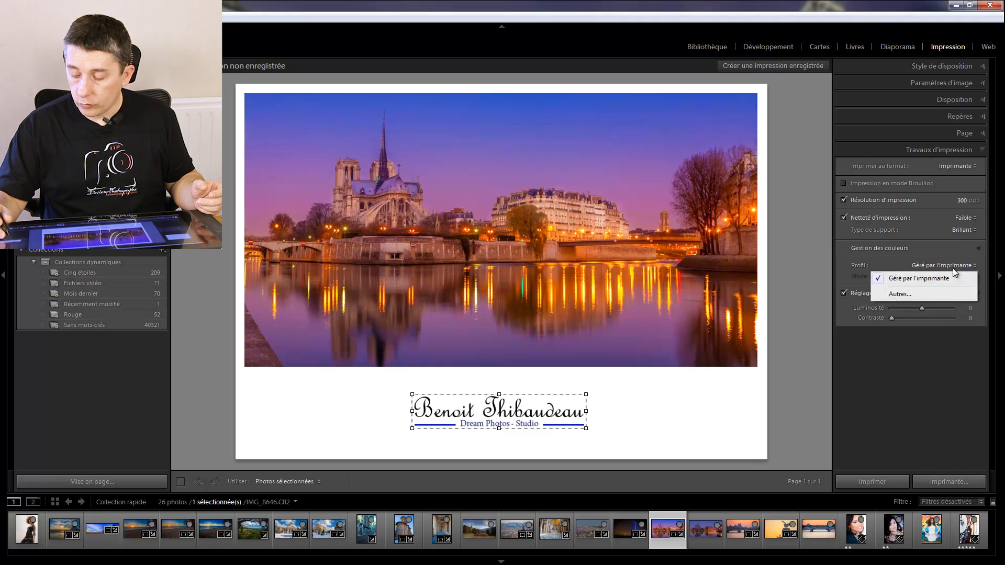
left_click(919, 294)
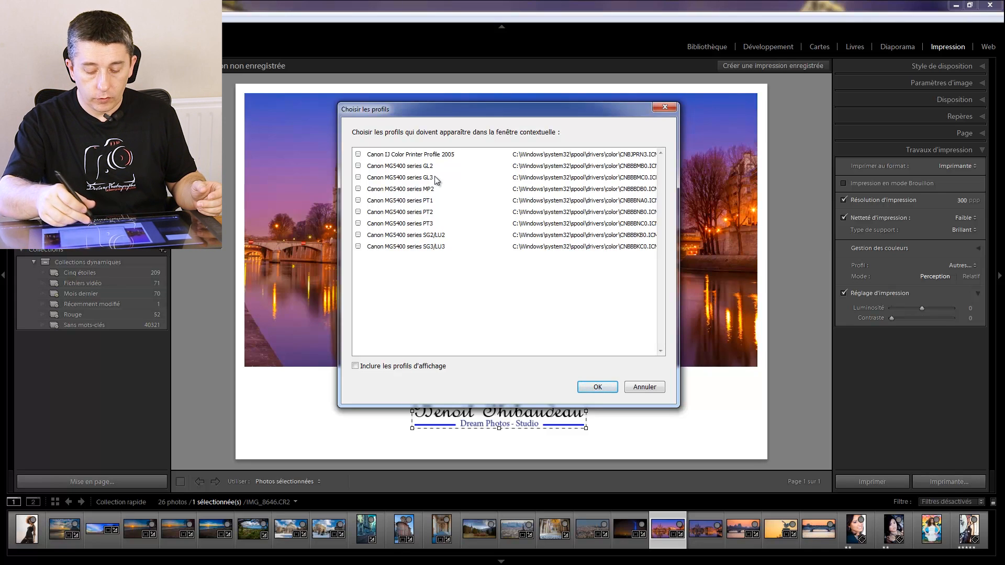
left_click(645, 386)
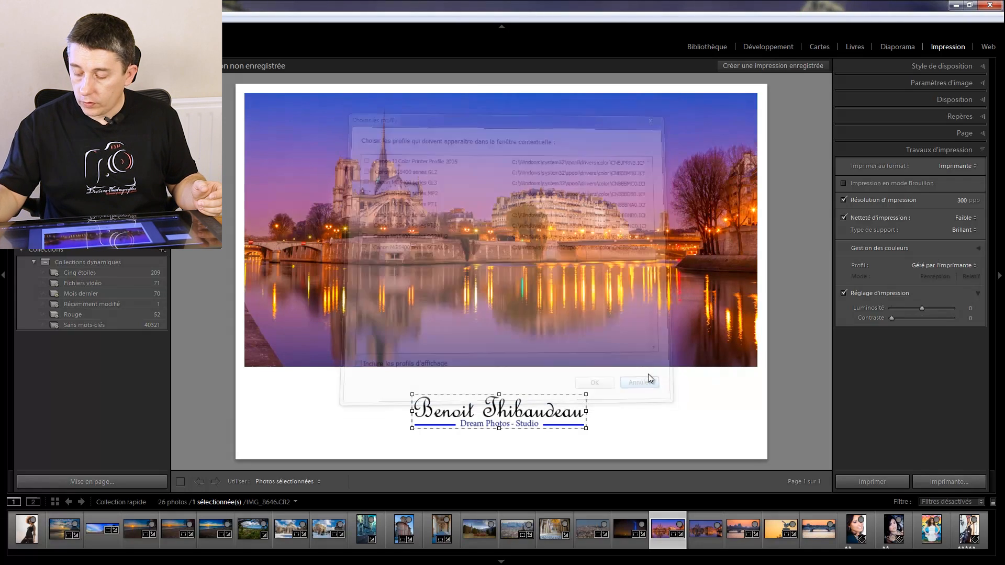
left_click(965, 265)
left_click(964, 265)
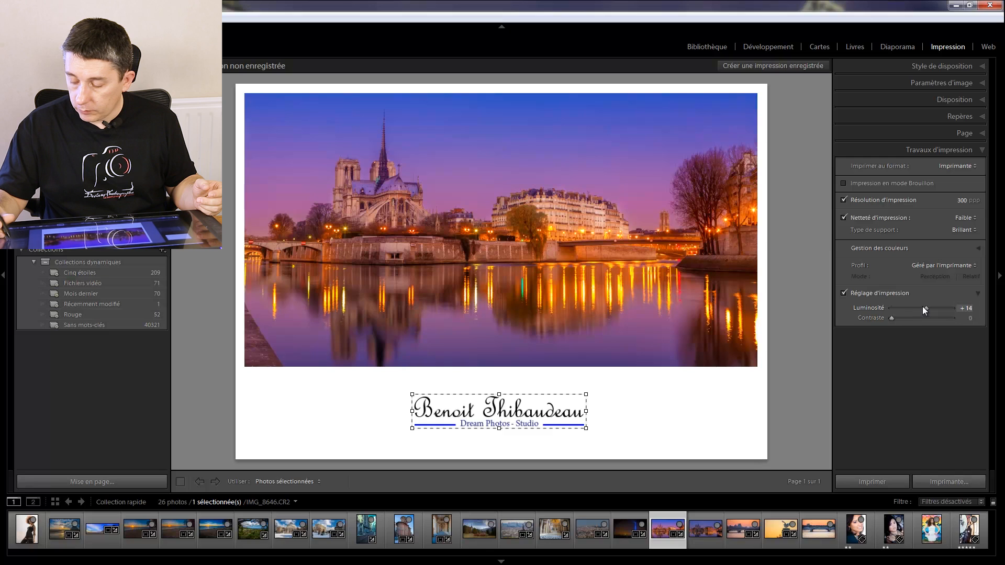
- Set the print adjustment brightness to +16, and open the printer dialog and cancel it without printing
left_click_drag(927, 310, 929, 313)
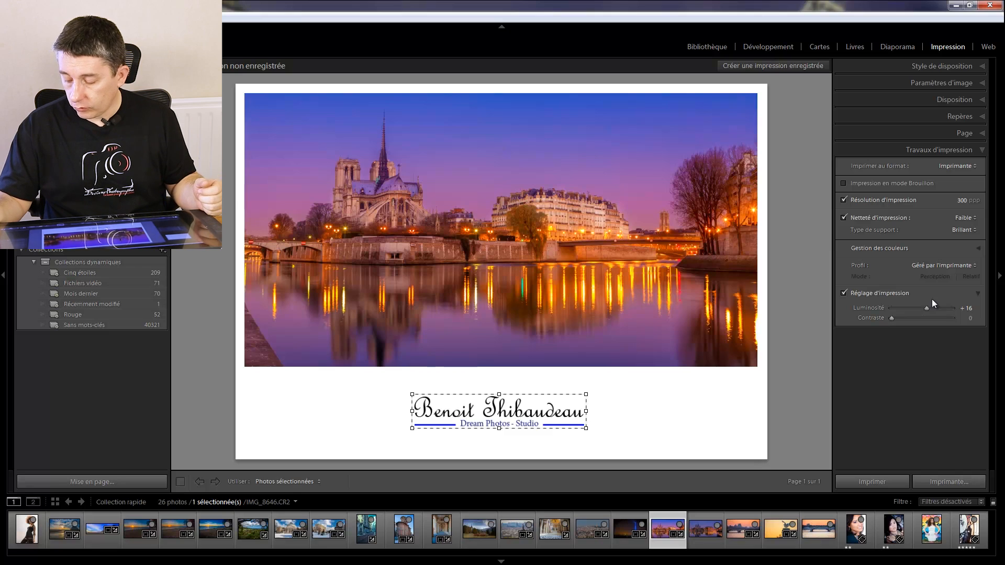
left_click(936, 481)
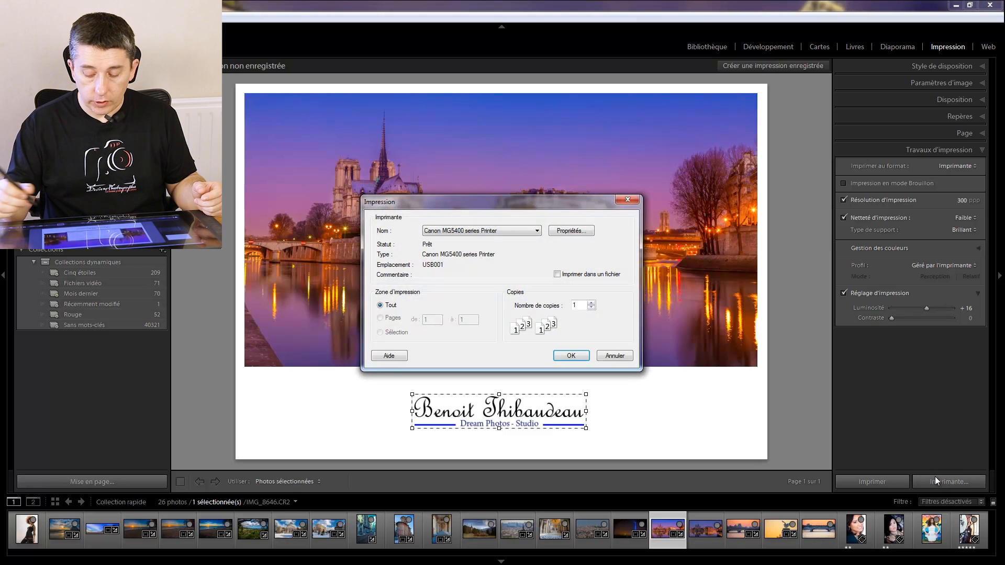
left_click(621, 355)
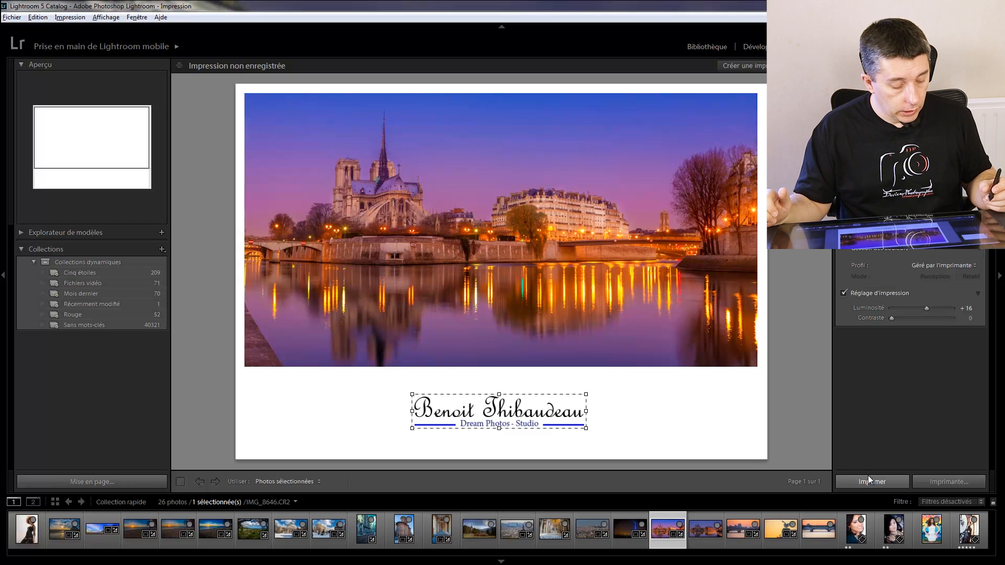
- Save the current print layout as a new template named "modele signature clair" in the Modèles utilisateur folder
left_click(35, 234)
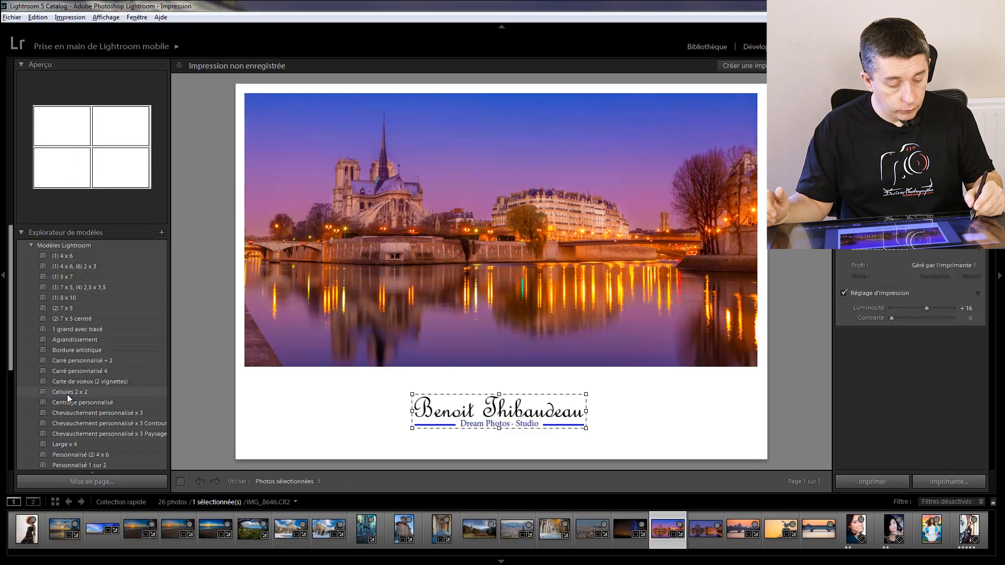
left_click(32, 245)
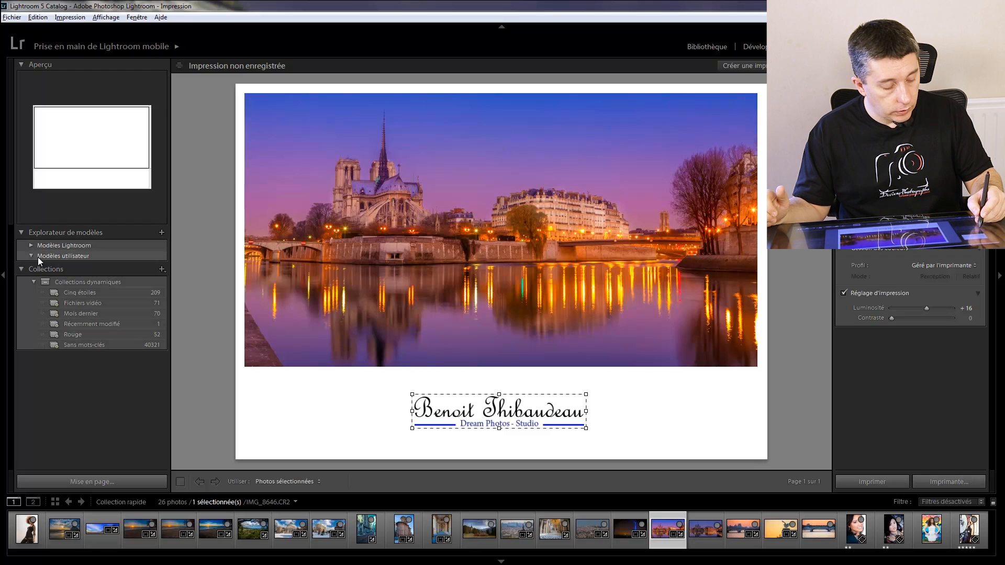
left_click(38, 255)
left_click(162, 232)
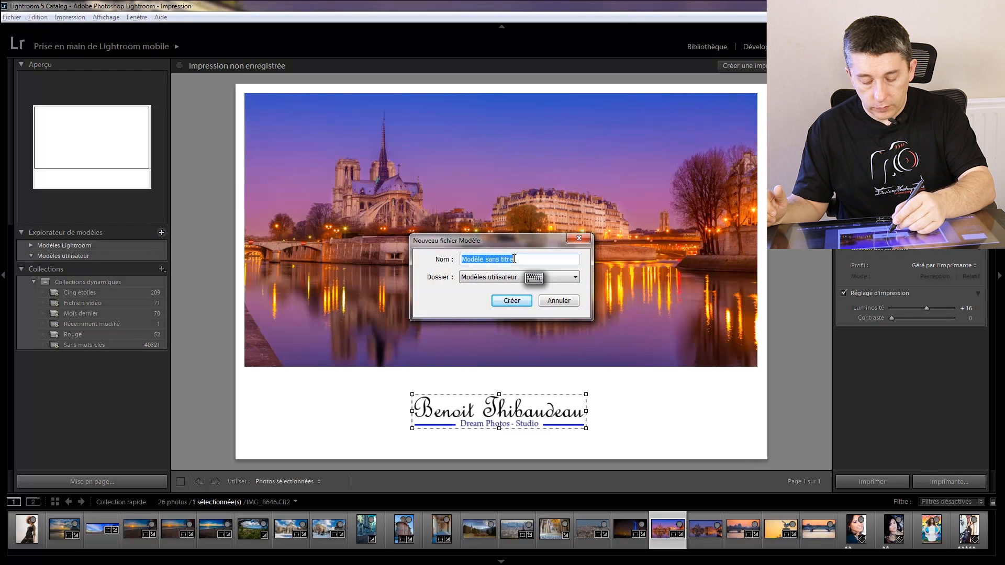
type("Mod")
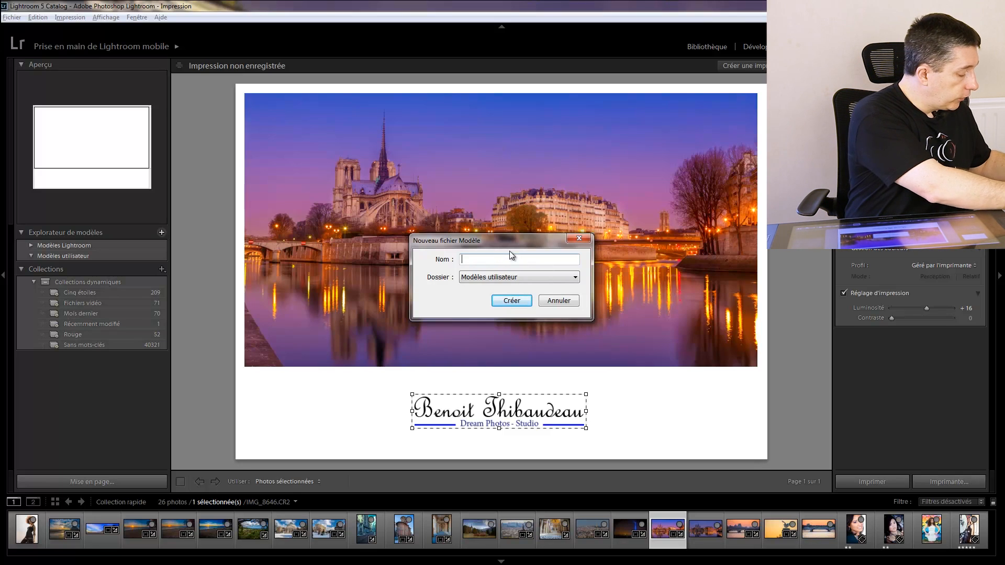
key("BackSpace")
key("BackSpace")
key("BackSpace")
type("modele")
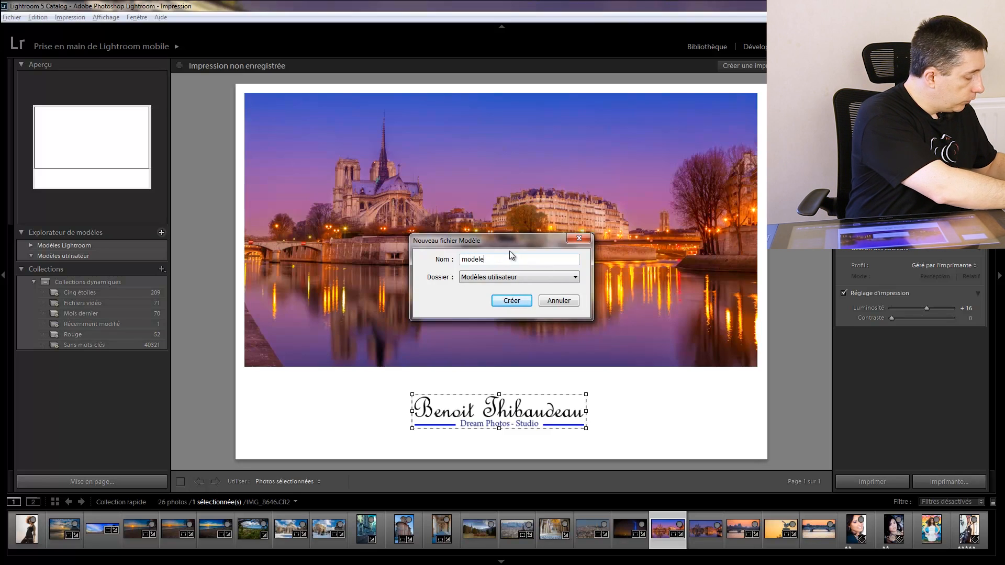
type(" signature")
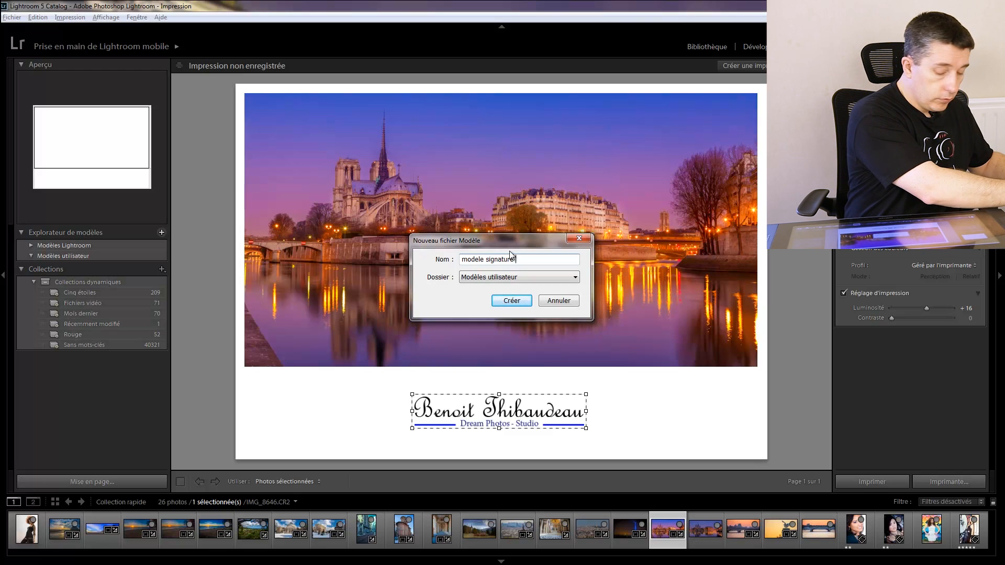
type(" clair")
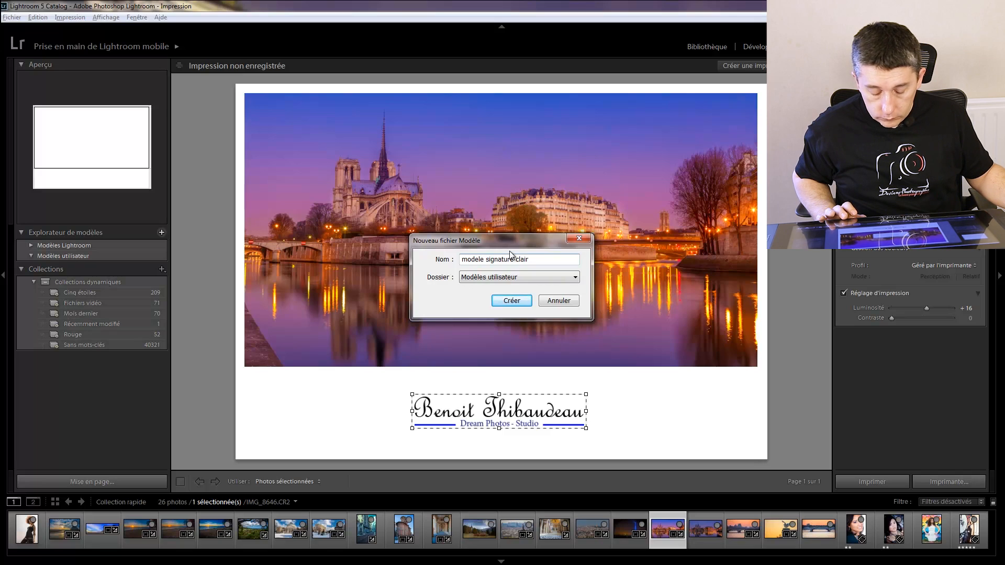
key("Return")
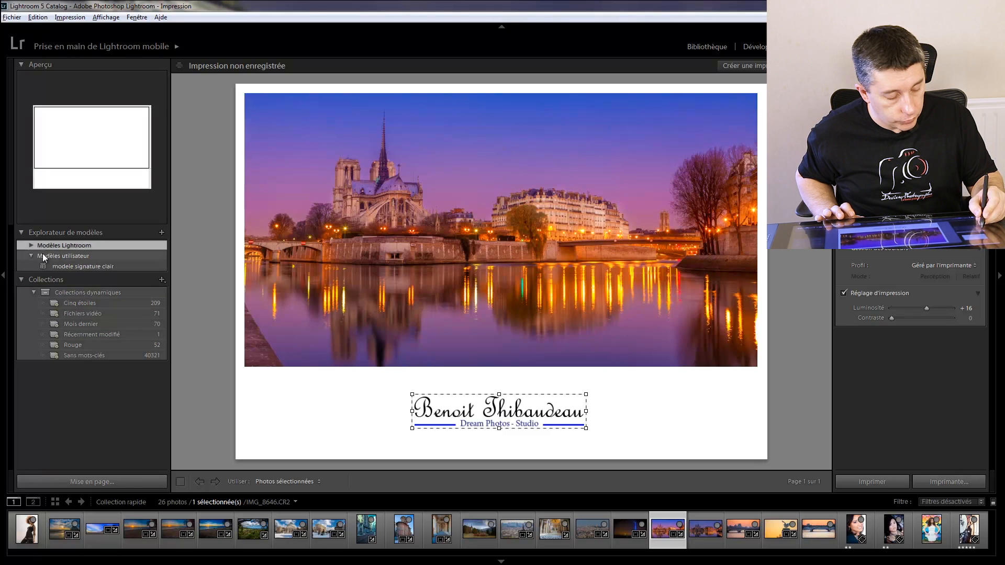
- Try the built-in templates (1) 4 x 6, (6) 2 x 3, Bordure artistique, Agrandissement and (2) 7 x 5, and reapply modele signature clair
left_click(31, 249)
left_click(54, 266)
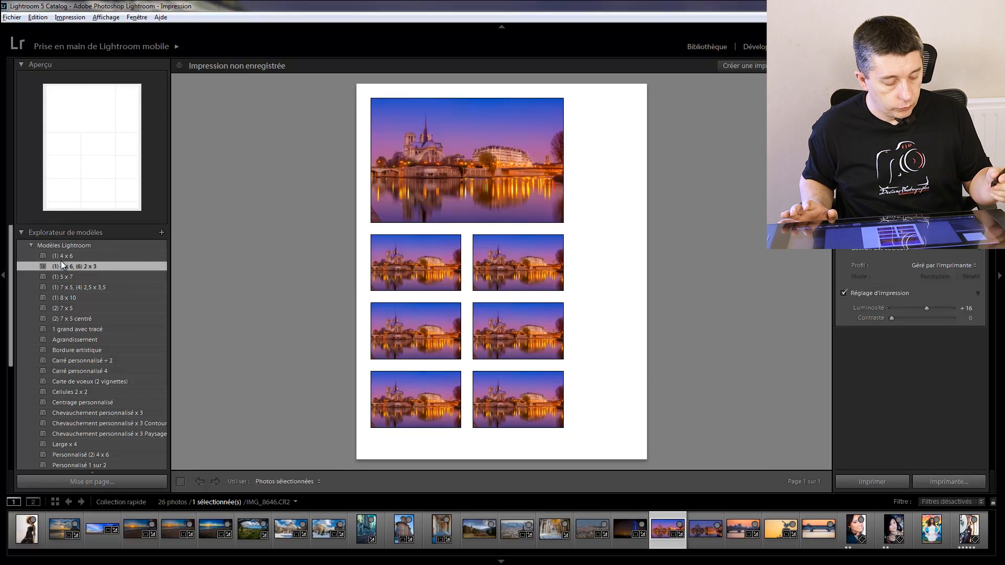
left_click(31, 245)
left_click(30, 246)
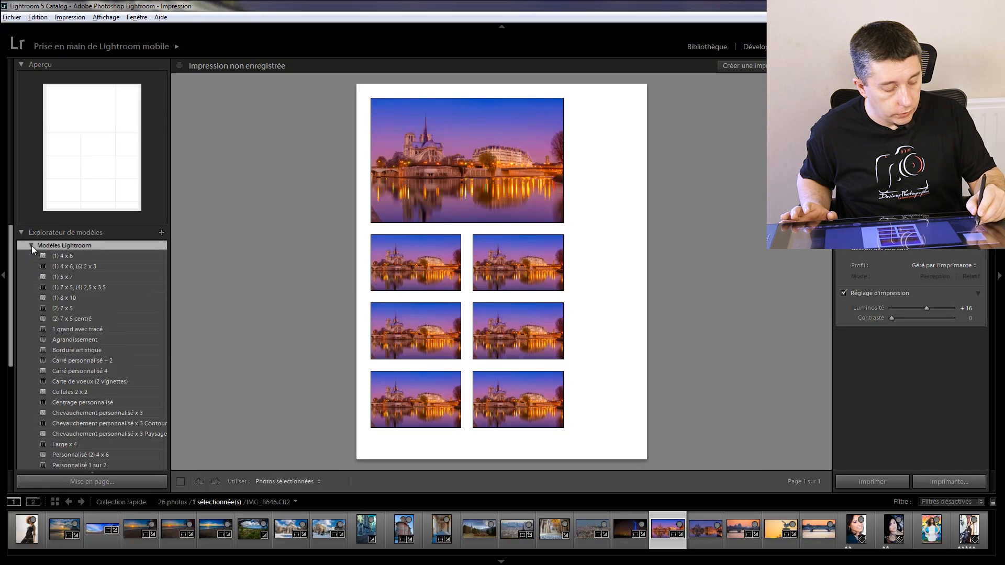
left_click(62, 350)
left_click(71, 340)
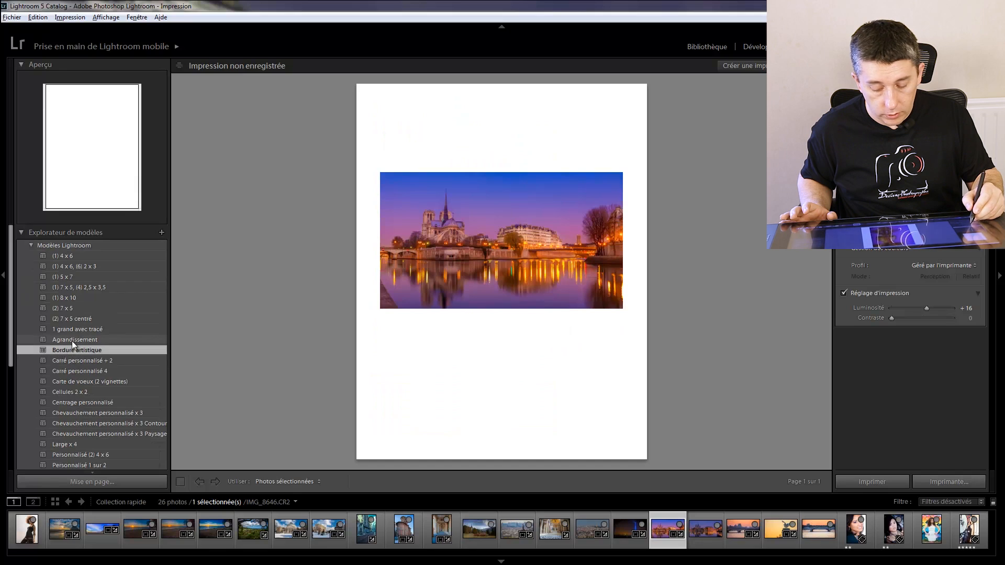
left_click(69, 309)
left_click(31, 246)
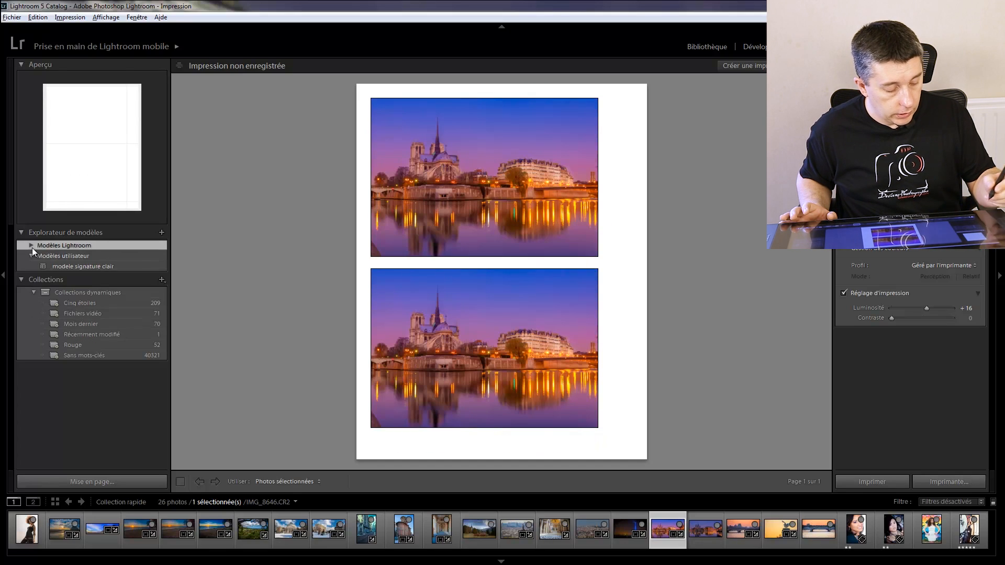
left_click(62, 266)
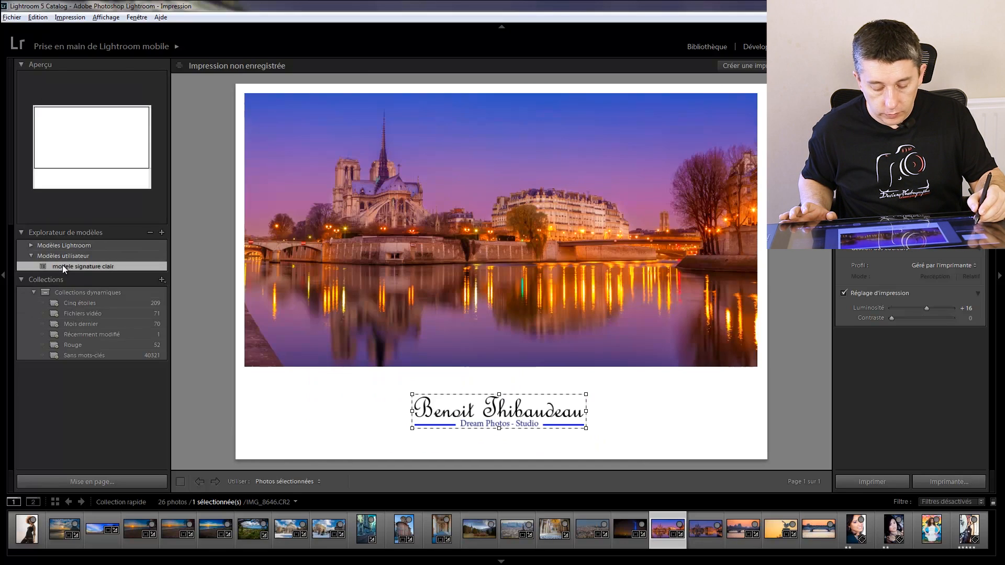